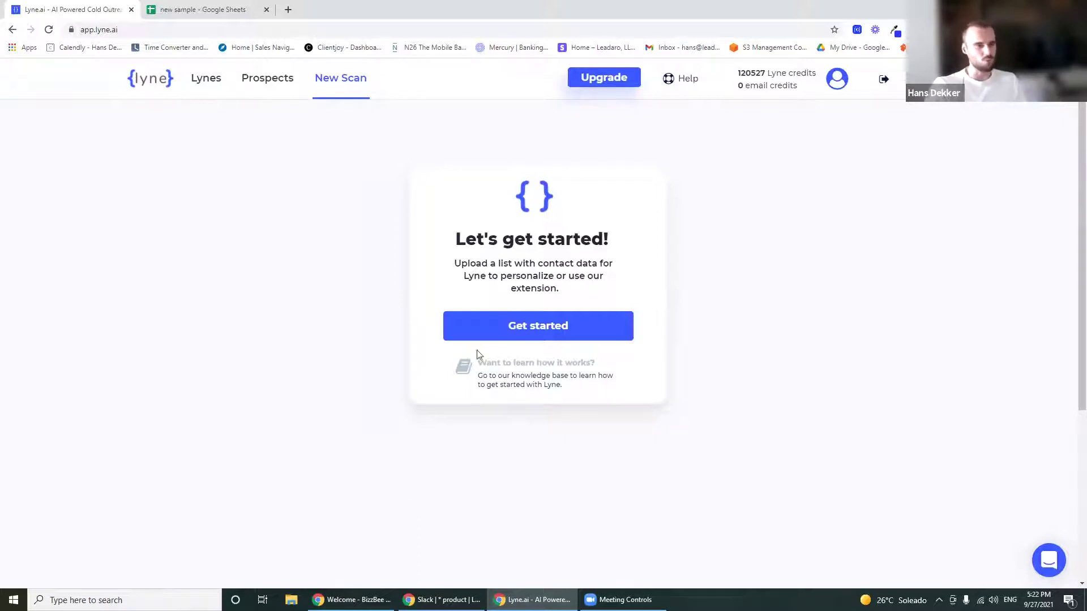
Start a new scan and upload the prospect file literal-humans-demo-scan-288678-all from the Downloads folder
{"action": "left_click", "coordinate": [497, 334]}
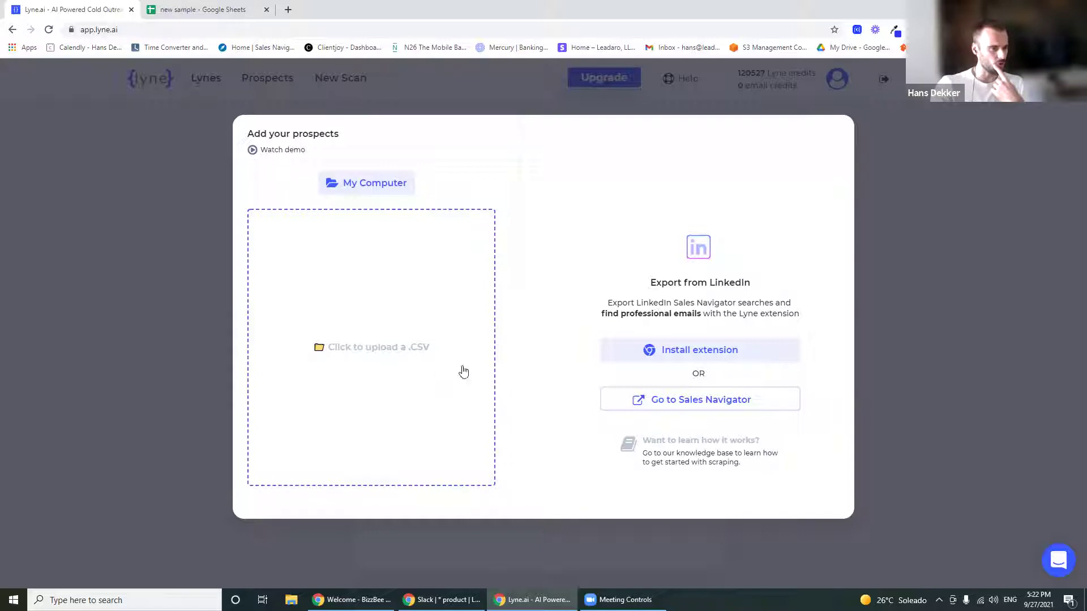
{"action": "left_click", "coordinate": [315, 269]}
{"action": "scroll", "coordinate": [193, 238], "scroll_direction": "down", "scroll_amount": 15}
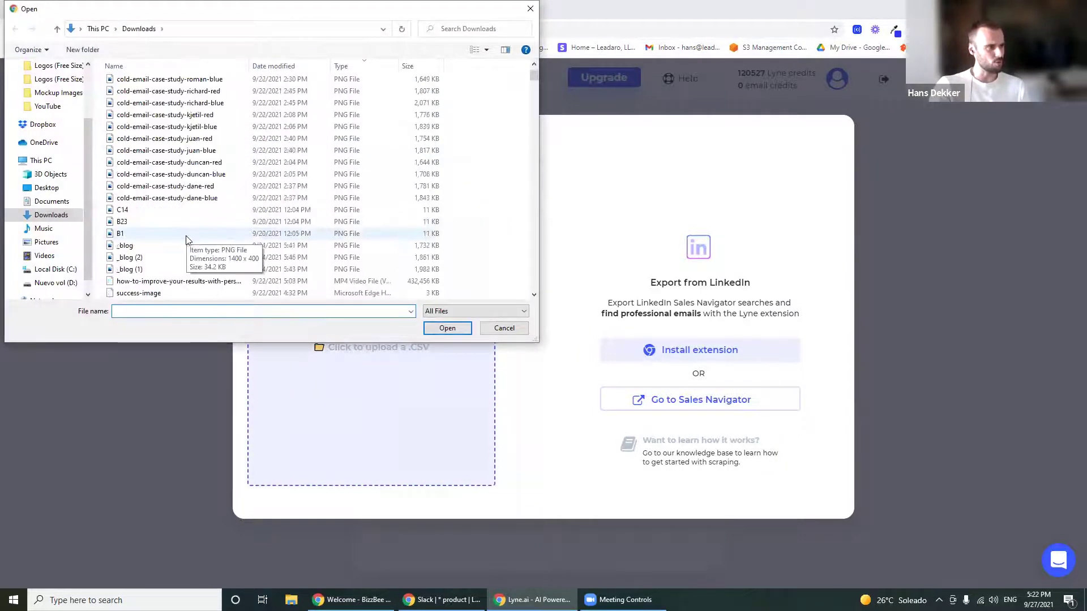
{"action": "left_click", "coordinate": [175, 174]}
{"action": "left_click", "coordinate": [175, 187]}
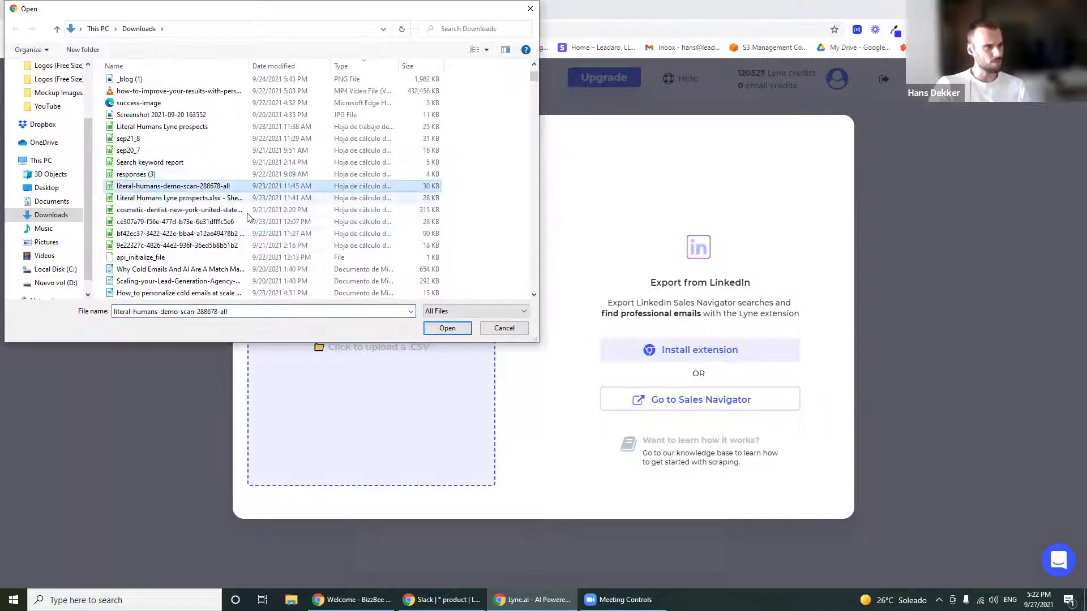
{"action": "left_click", "coordinate": [447, 328]}
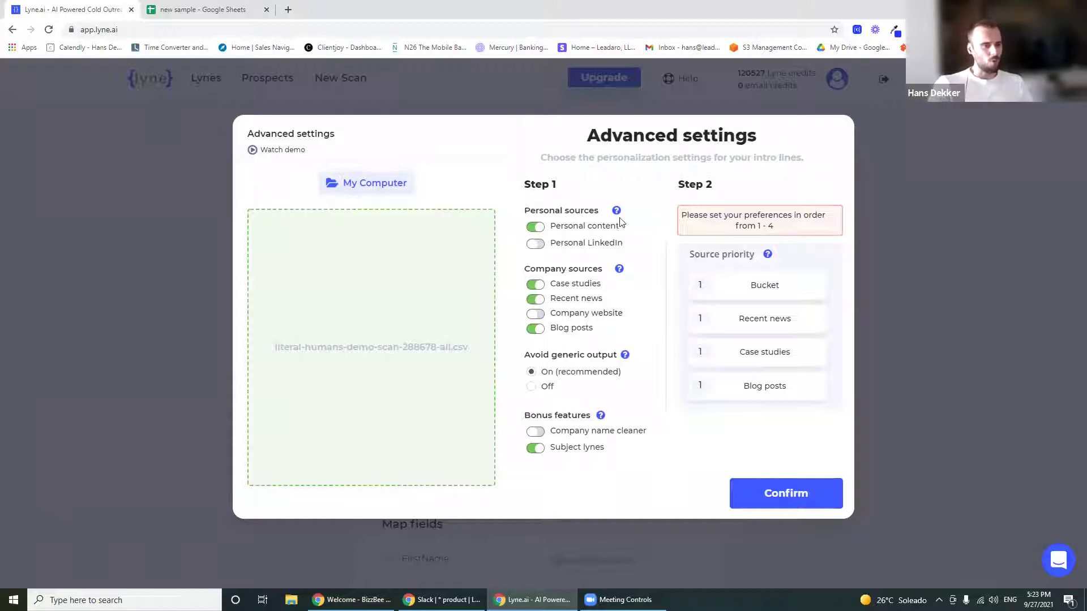
{"action": "mouse_move", "coordinate": [618, 213]}
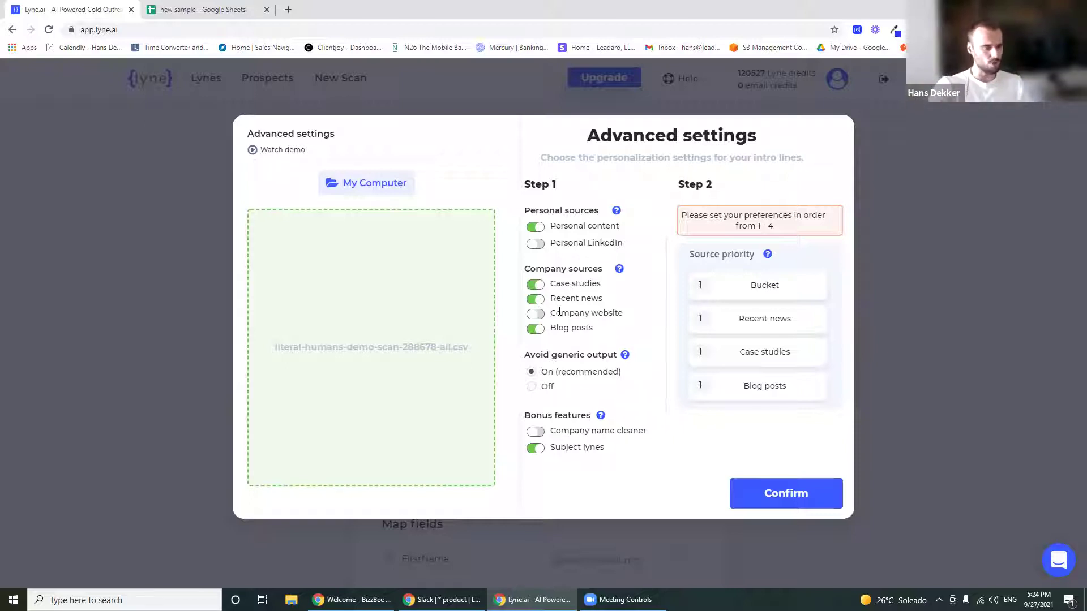
{"action": "triple_click", "coordinate": [598, 311]}
{"action": "left_click", "coordinate": [583, 311]}
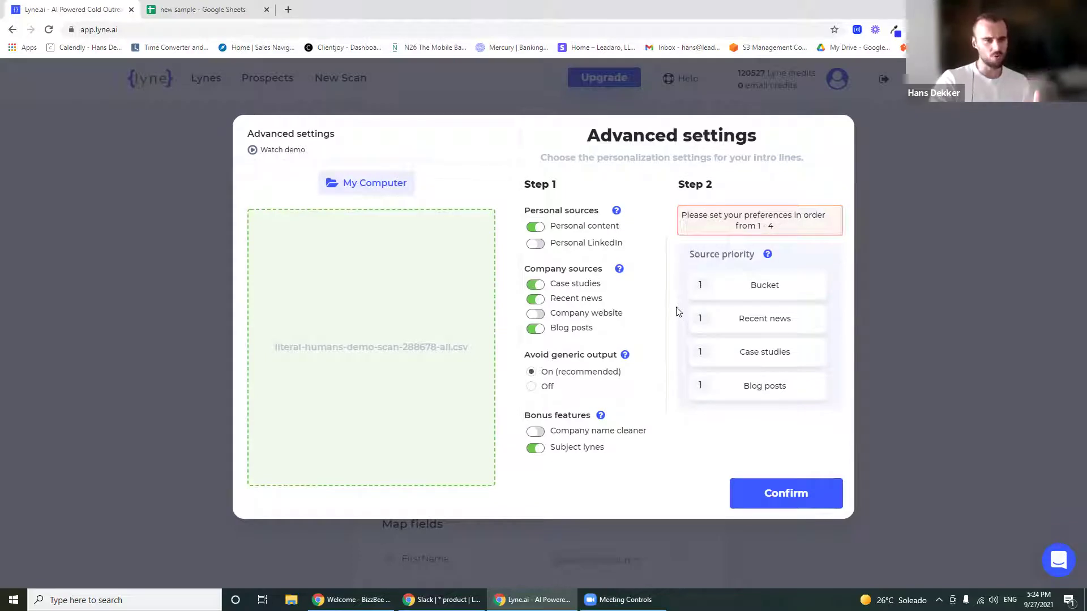
{"action": "left_click_drag", "start_coordinate": [551, 226], "coordinate": [606, 225]}
{"action": "left_click", "coordinate": [607, 227]}
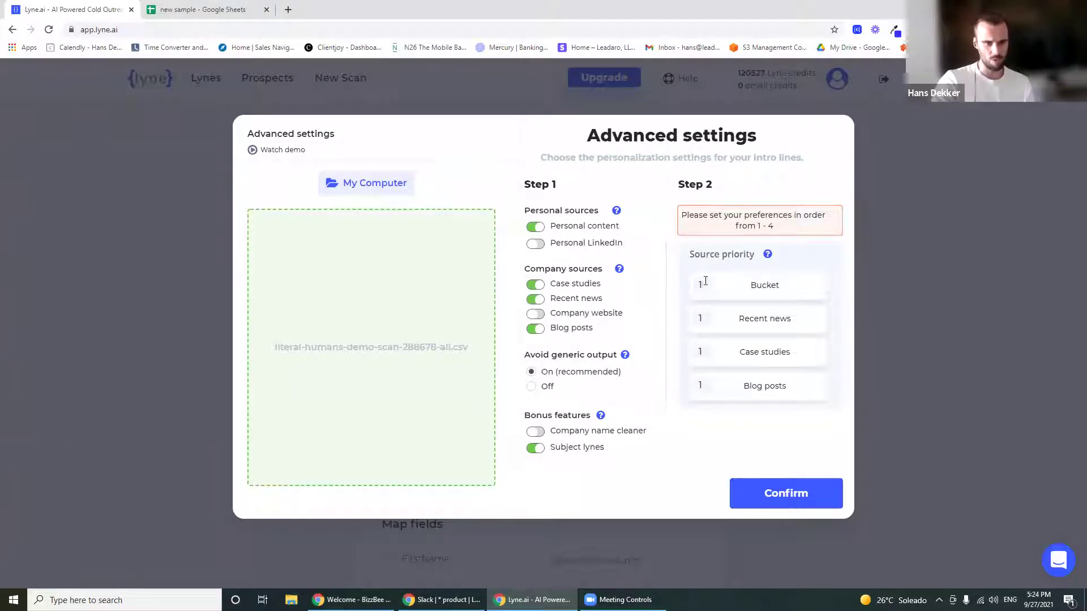
Set the source priority to 4 for Recent news, 3 for Blog posts and 2 for Case studies, and confirm the advanced settings
{"action": "left_click", "coordinate": [704, 317]}
{"action": "key", "text": "BackSpace"}
{"action": "type", "text": "4"}
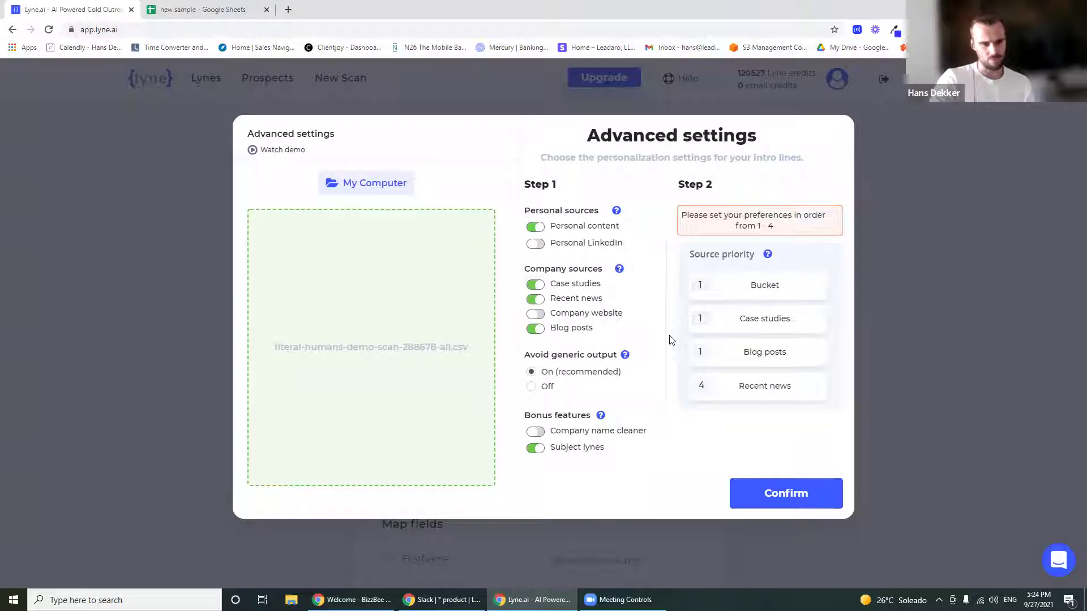
{"action": "left_click", "coordinate": [700, 352]}
{"action": "type", "text": "3"}
{"action": "left_click", "coordinate": [700, 318]}
{"action": "type", "text": "2"}
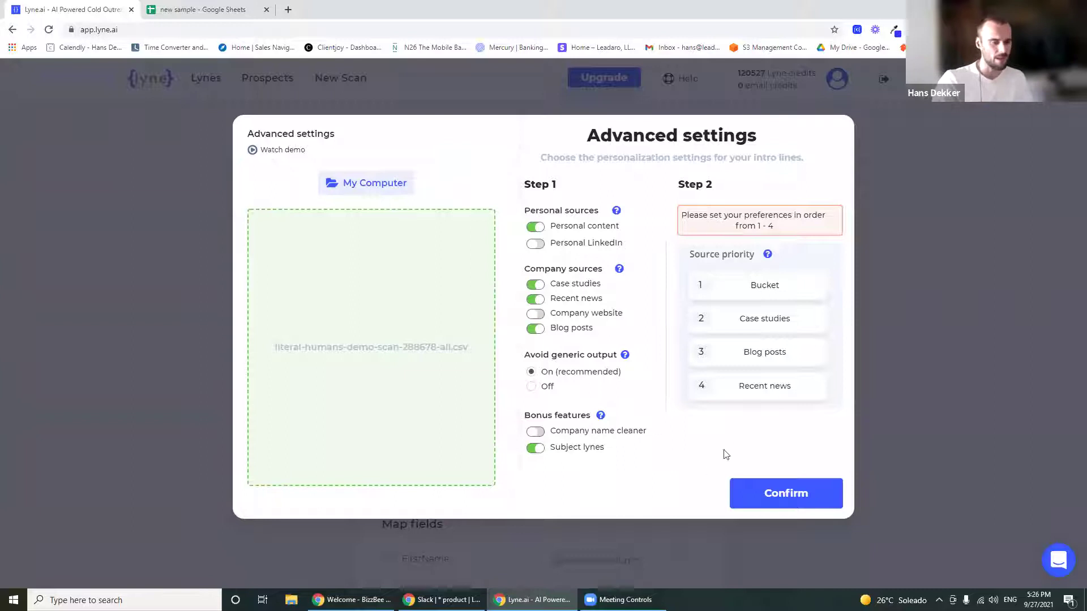
{"action": "left_click", "coordinate": [764, 491]}
Review the data requirements and the field mapping list for the uploaded CSV columns
{"action": "scroll", "coordinate": [540, 368], "scroll_direction": "down", "scroll_amount": 6}
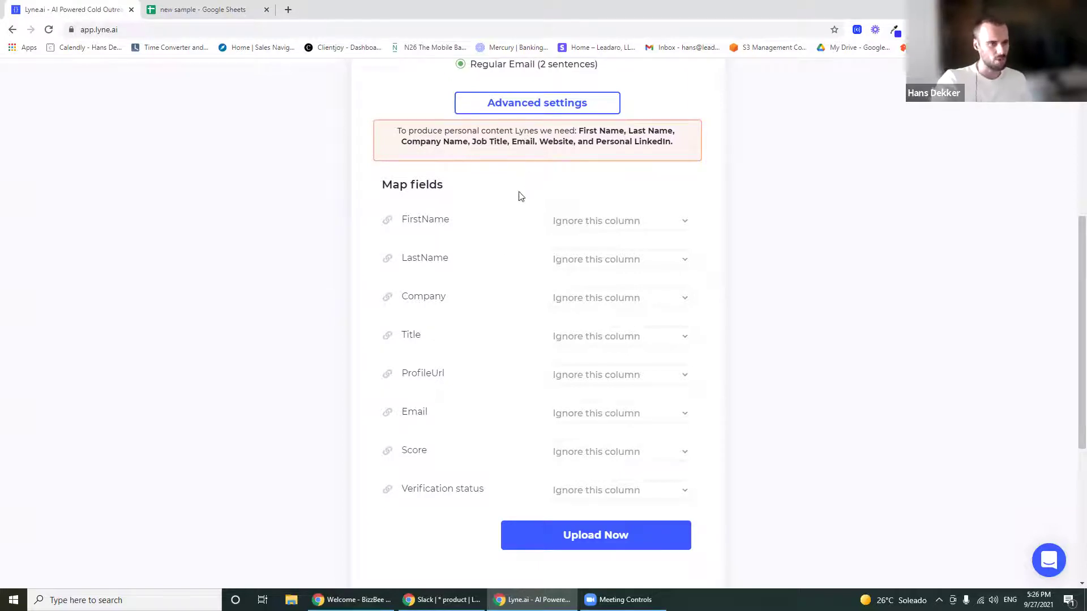
{"action": "scroll", "coordinate": [523, 220], "scroll_direction": "up", "scroll_amount": 2}
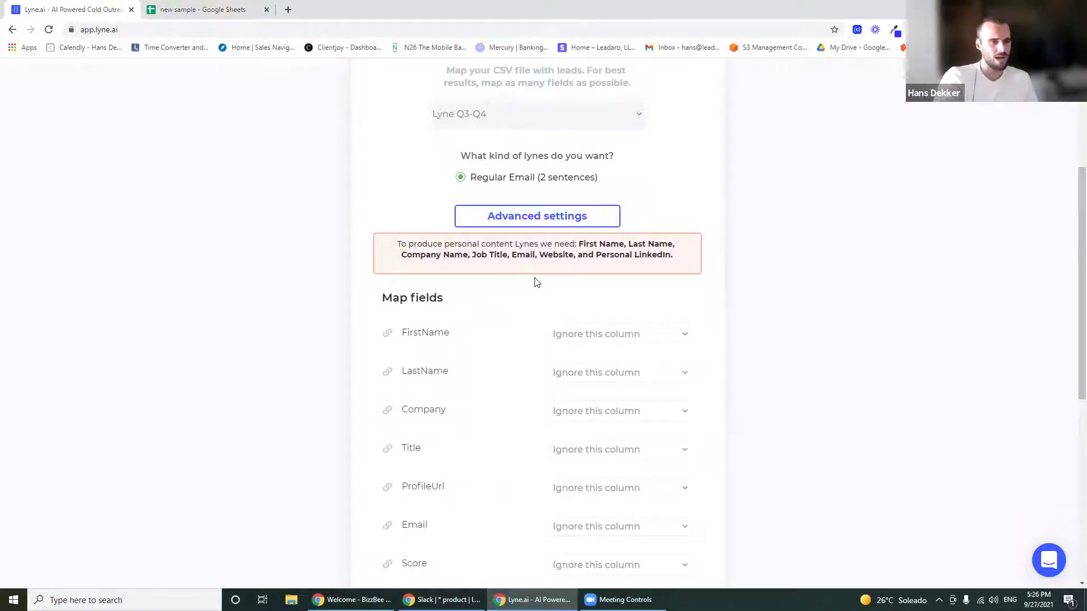
{"action": "scroll", "coordinate": [536, 281], "scroll_direction": "down", "scroll_amount": 2}
{"action": "scroll", "coordinate": [490, 369], "scroll_direction": "down", "scroll_amount": 2}
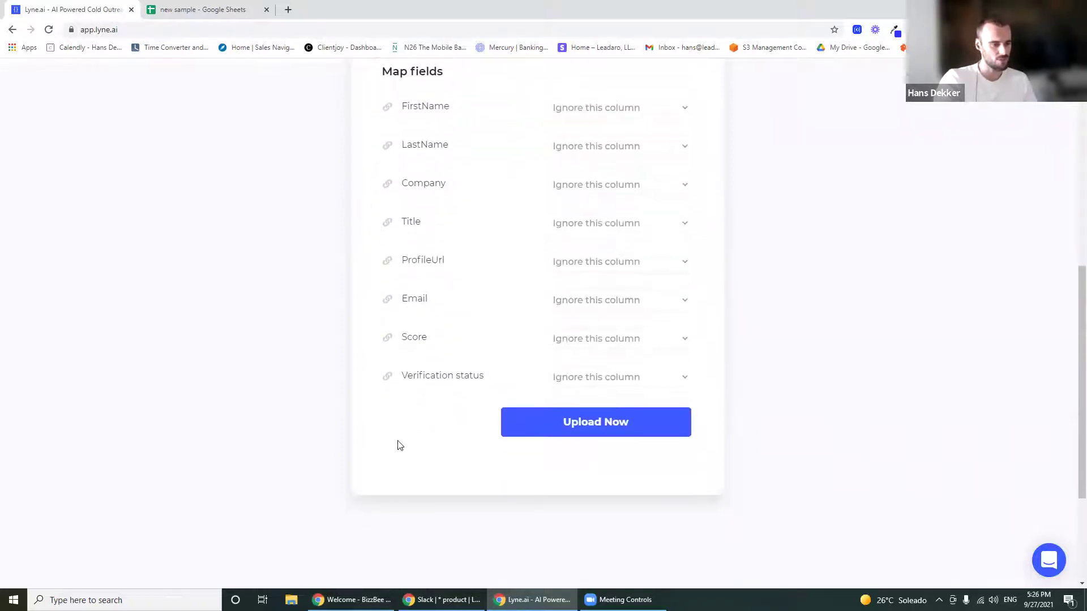
{"action": "scroll", "coordinate": [352, 460], "scroll_direction": "up", "scroll_amount": 8}
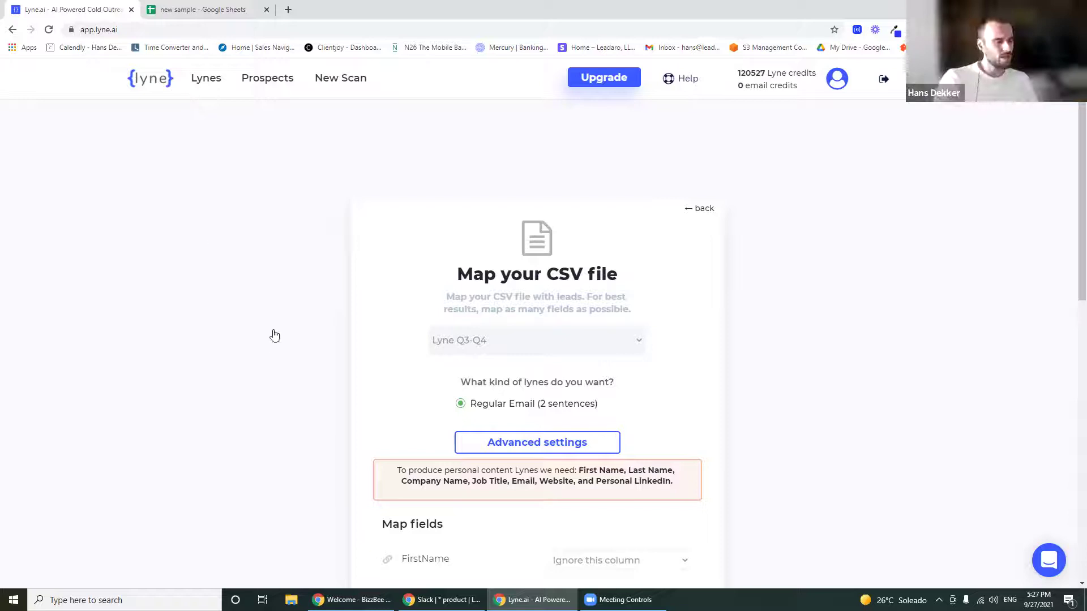
Go to the Lynes overview and view the available actions for the second finished scan in the first row
{"action": "left_click", "coordinate": [204, 82]}
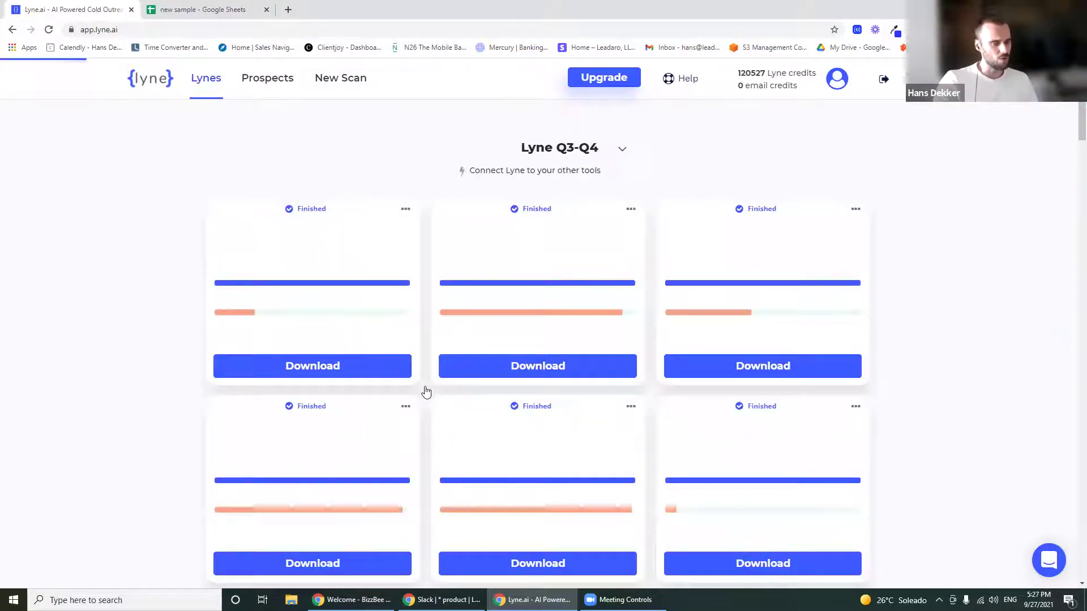
{"action": "scroll", "coordinate": [424, 386], "scroll_direction": "down", "scroll_amount": 3}
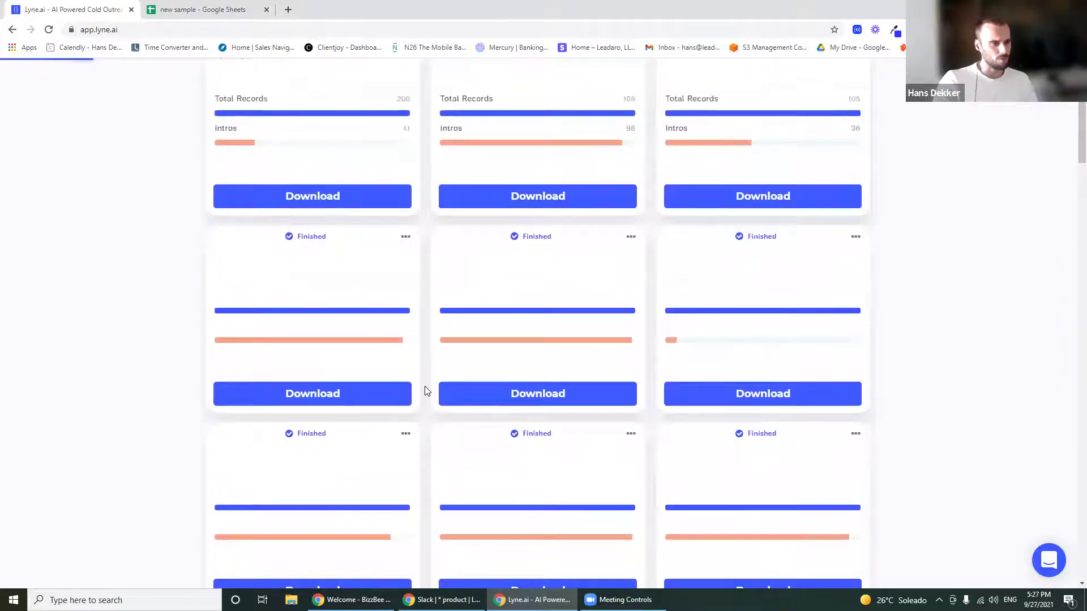
{"action": "scroll", "coordinate": [425, 386], "scroll_direction": "up", "scroll_amount": 3}
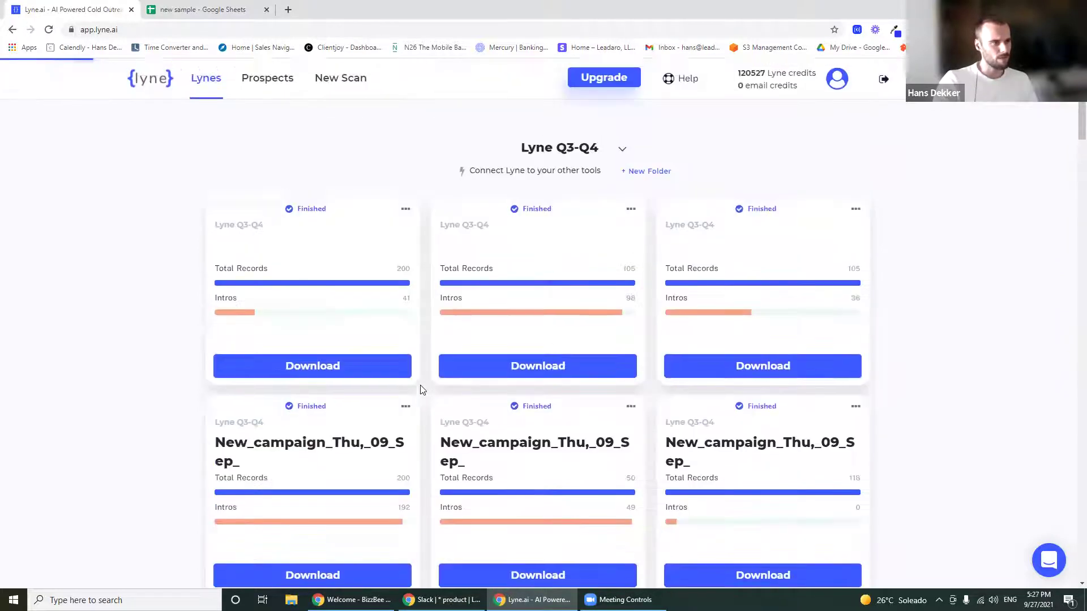
{"action": "left_click", "coordinate": [632, 210]}
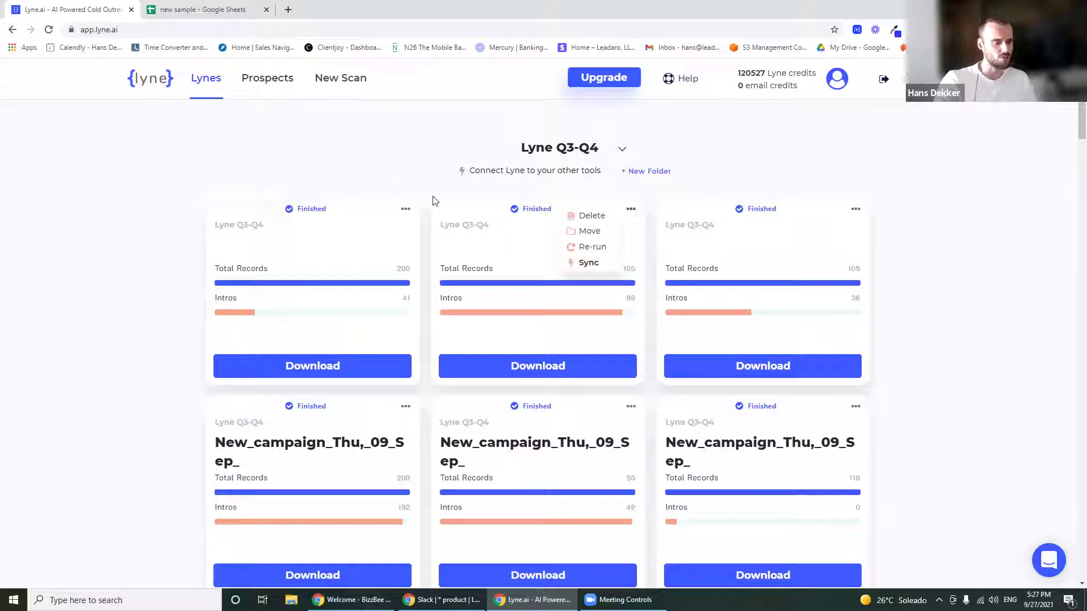
{"action": "left_click", "coordinate": [511, 278]}
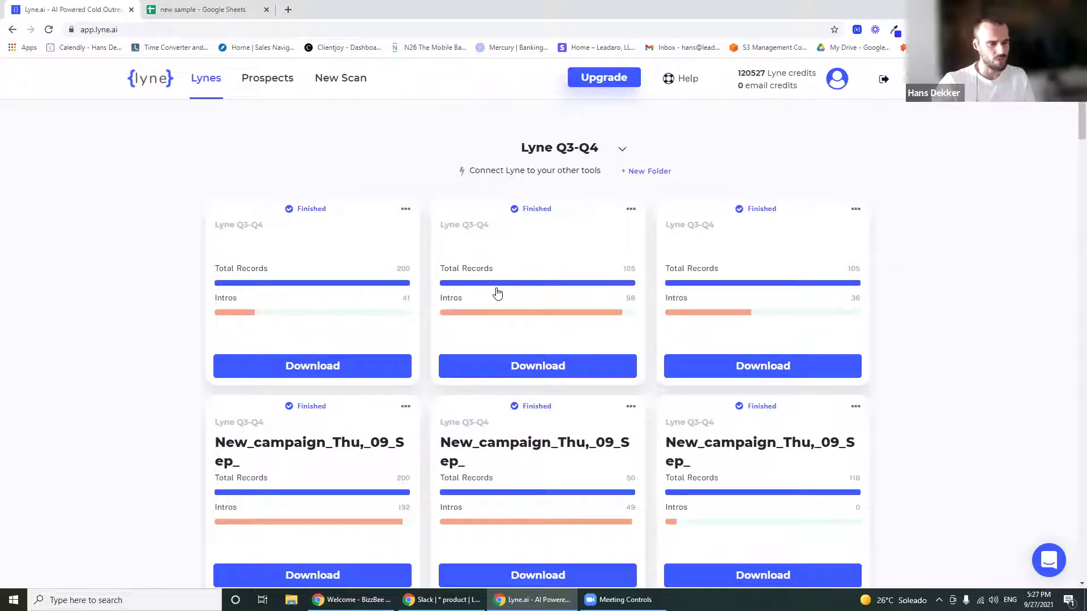
Open the sync account selection for the second finished scan, examine the connected accounts, and close it without selecting one
{"action": "left_click", "coordinate": [629, 210]}
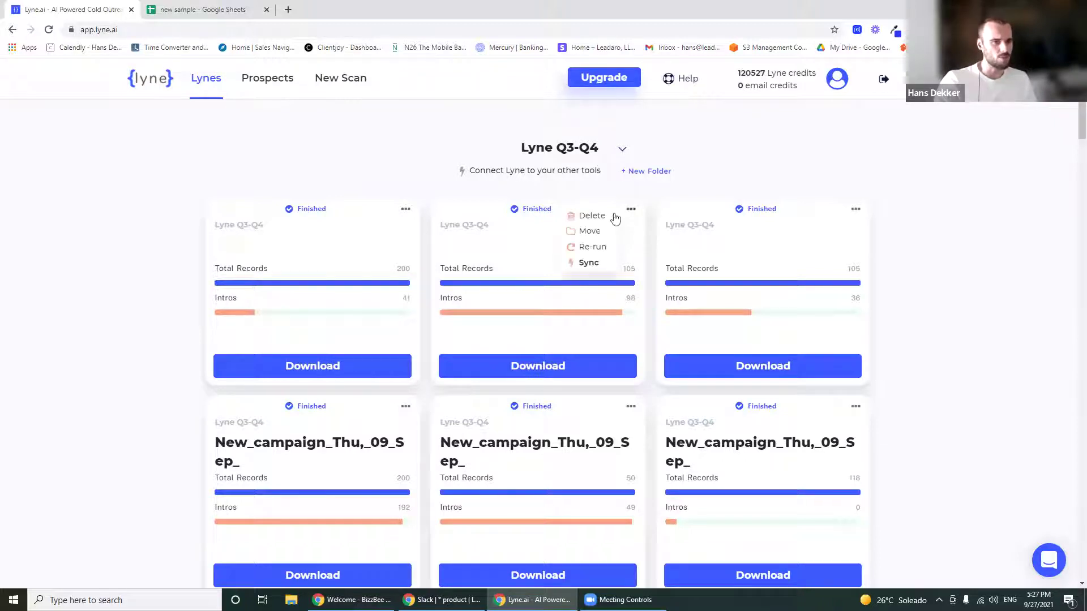
{"action": "left_click", "coordinate": [589, 263]}
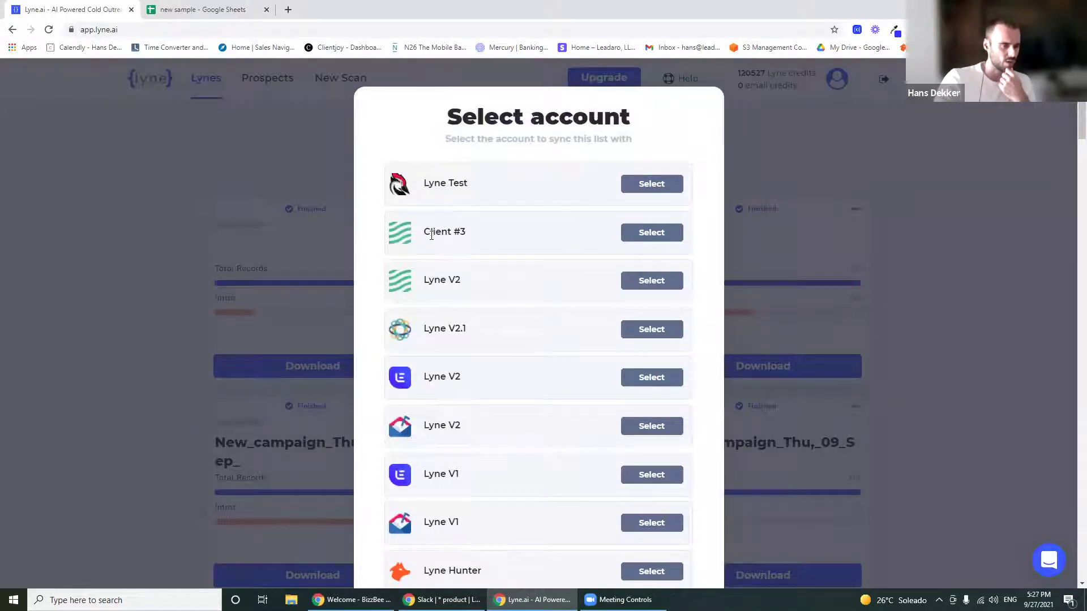
{"action": "scroll", "coordinate": [427, 215], "scroll_direction": "down", "scroll_amount": 1}
{"action": "left_click_drag", "start_coordinate": [425, 177], "coordinate": [465, 177]}
{"action": "left_click", "coordinate": [430, 203]}
{"action": "left_click_drag", "start_coordinate": [424, 223], "coordinate": [461, 225]}
{"action": "left_click", "coordinate": [443, 226]}
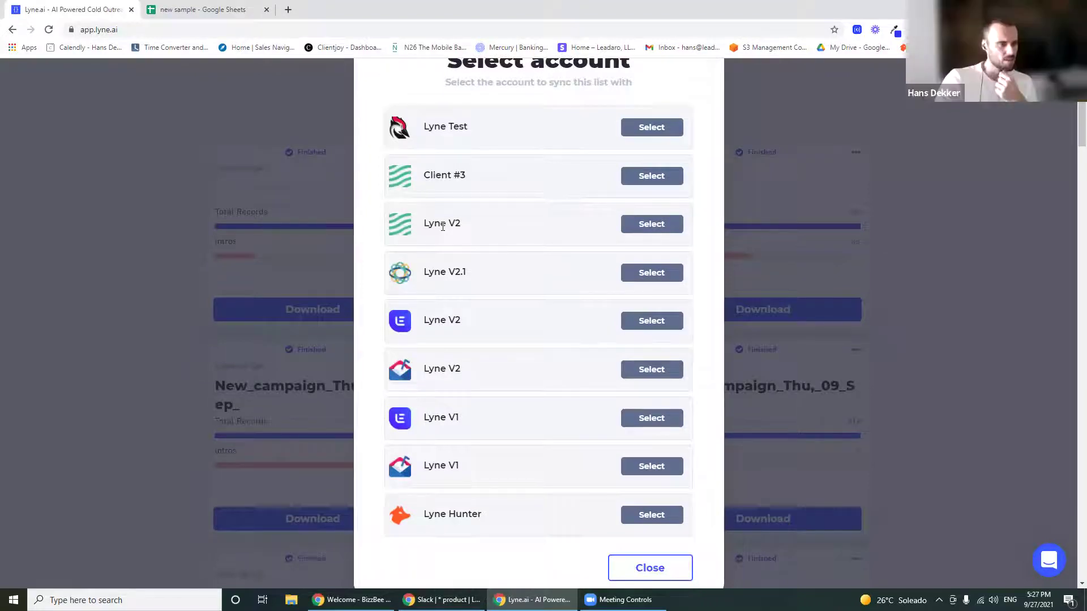
{"action": "scroll", "coordinate": [526, 257], "scroll_direction": "up", "scroll_amount": 1}
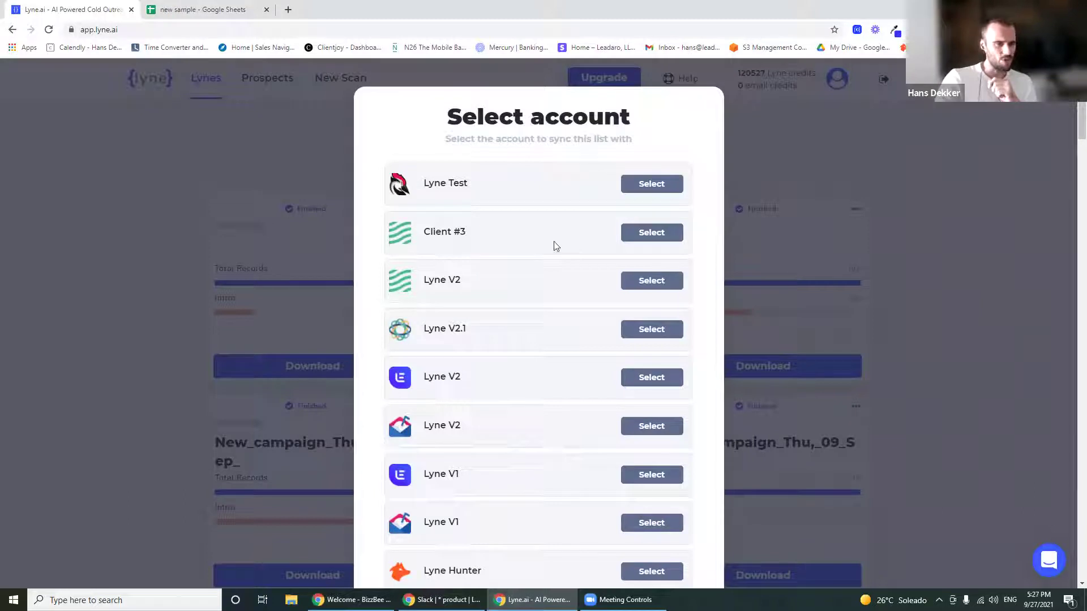
{"action": "scroll", "coordinate": [467, 248], "scroll_direction": "down", "scroll_amount": 1}
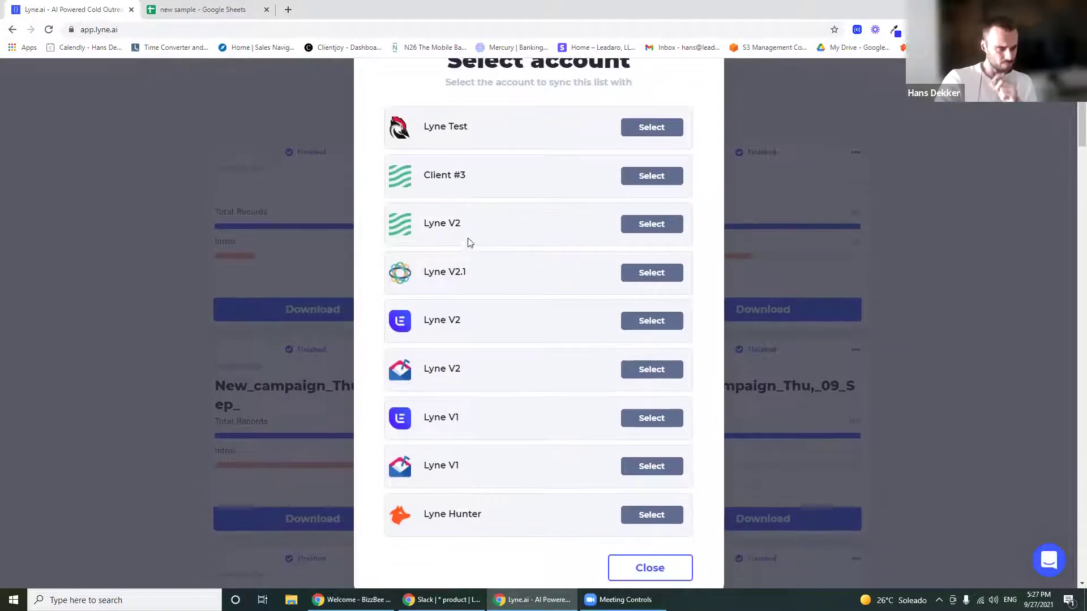
{"action": "left_click_drag", "start_coordinate": [473, 223], "coordinate": [430, 223]}
{"action": "left_click", "coordinate": [430, 223]}
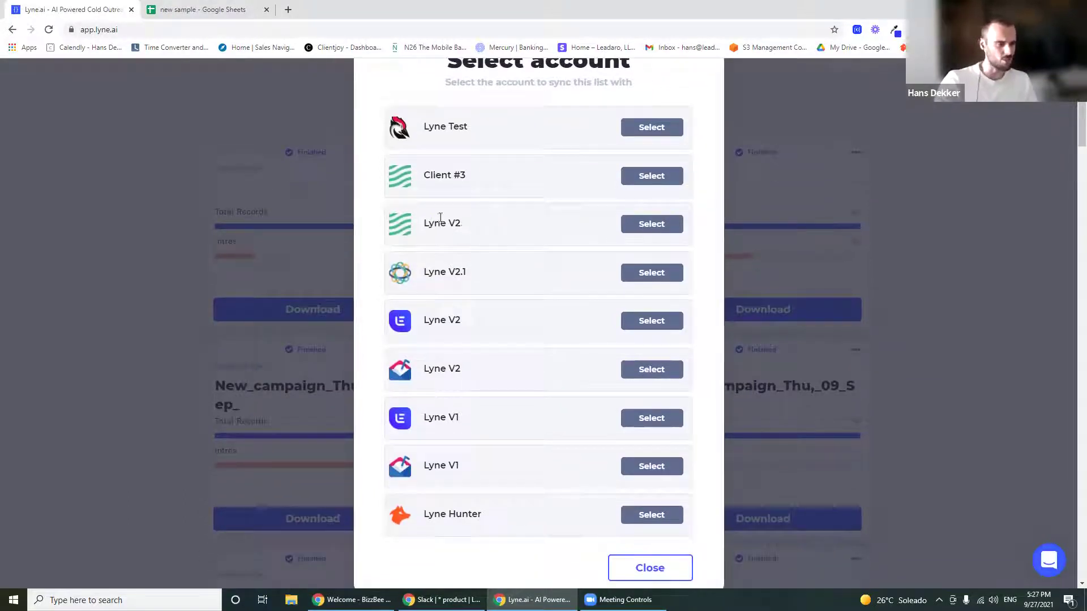
{"action": "scroll", "coordinate": [528, 375], "scroll_direction": "up", "scroll_amount": 1}
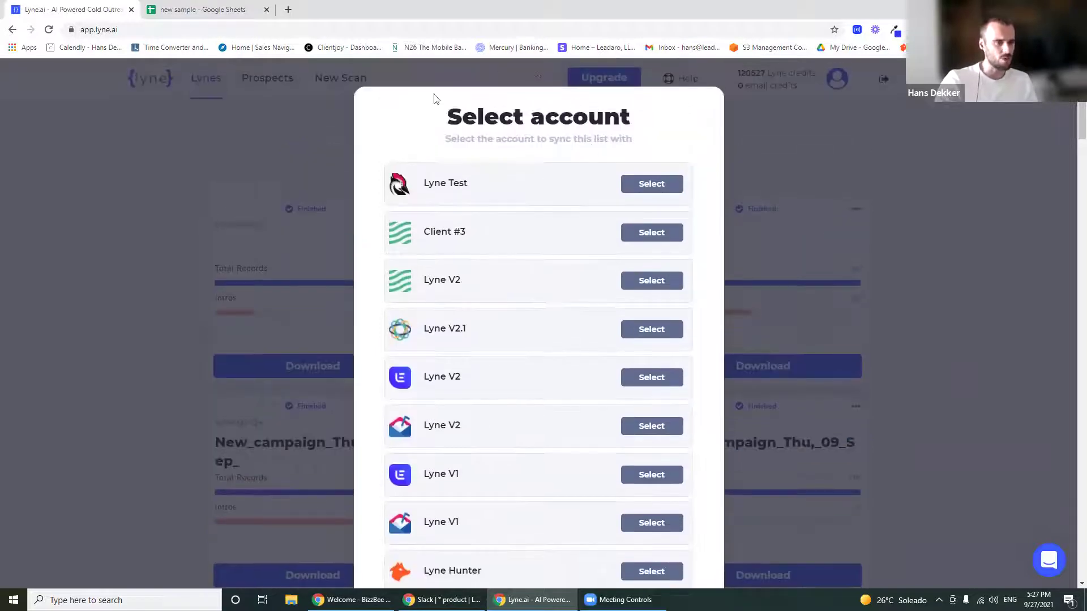
{"action": "scroll", "coordinate": [497, 343], "scroll_direction": "down", "scroll_amount": 1}
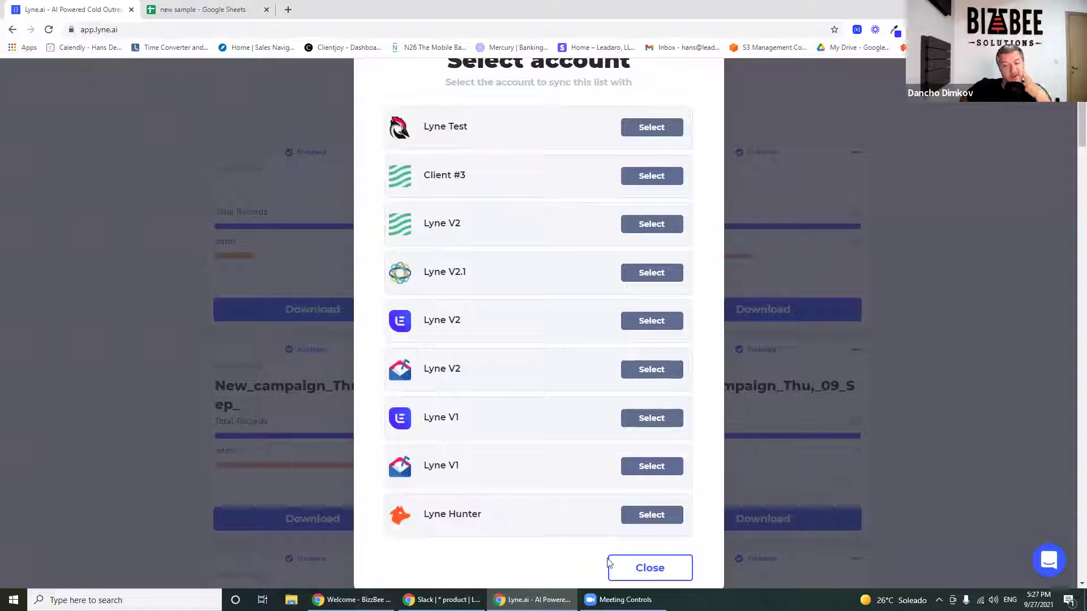
{"action": "left_click", "coordinate": [639, 570]}
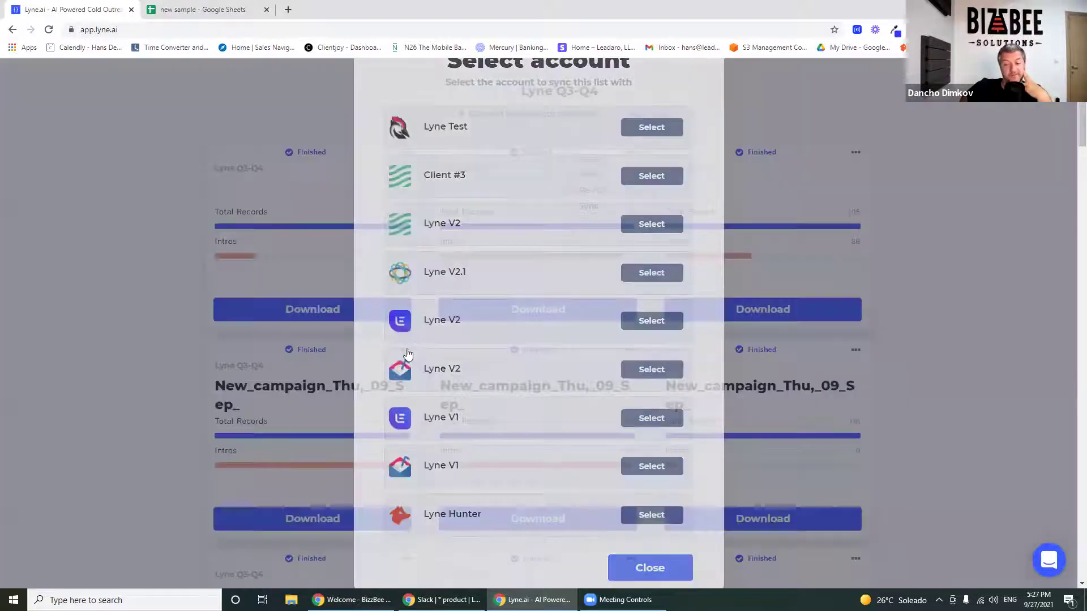
{"action": "scroll", "coordinate": [498, 302], "scroll_direction": "up", "scroll_amount": 1}
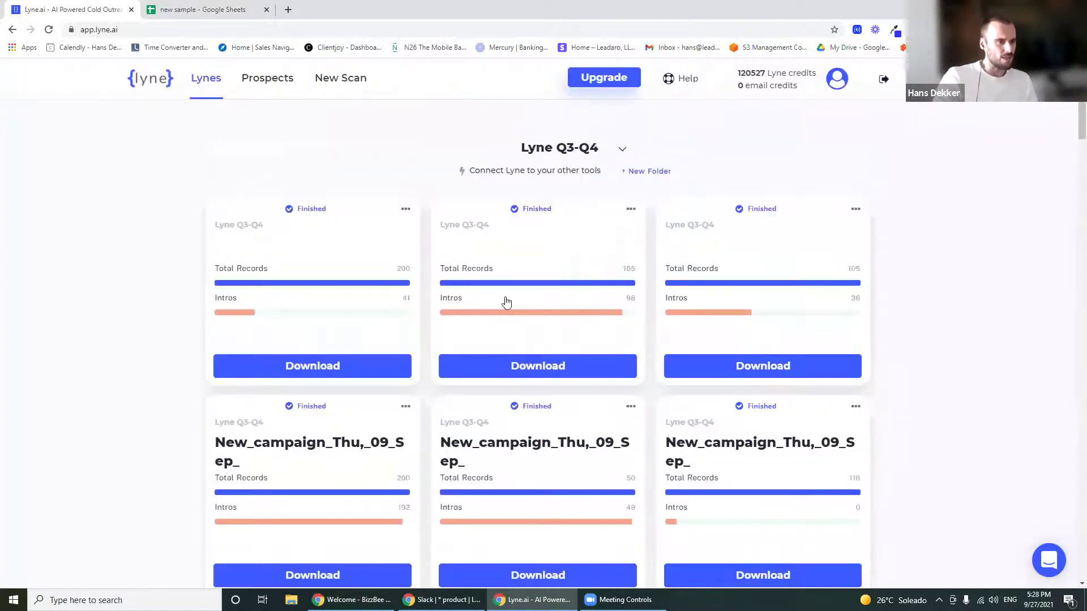
Expand the folder list beside the Lyne Q3-Q4 scans, look through its folders, and collapse it again
{"action": "left_click", "coordinate": [623, 148]}
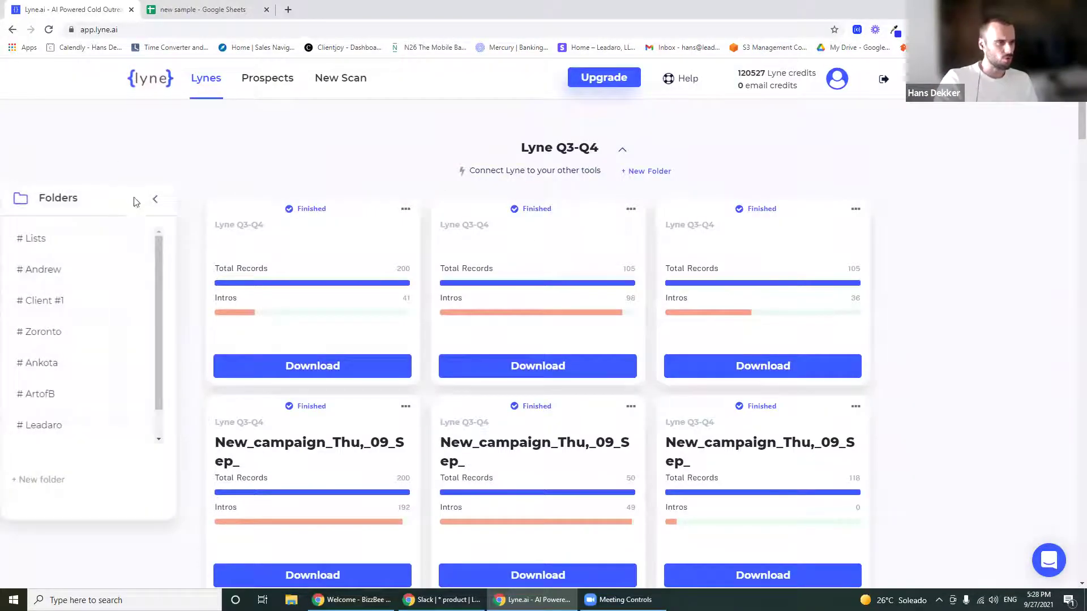
{"action": "scroll", "coordinate": [89, 352], "scroll_direction": "down", "scroll_amount": 1}
{"action": "scroll", "coordinate": [89, 340], "scroll_direction": "up", "scroll_amount": 1}
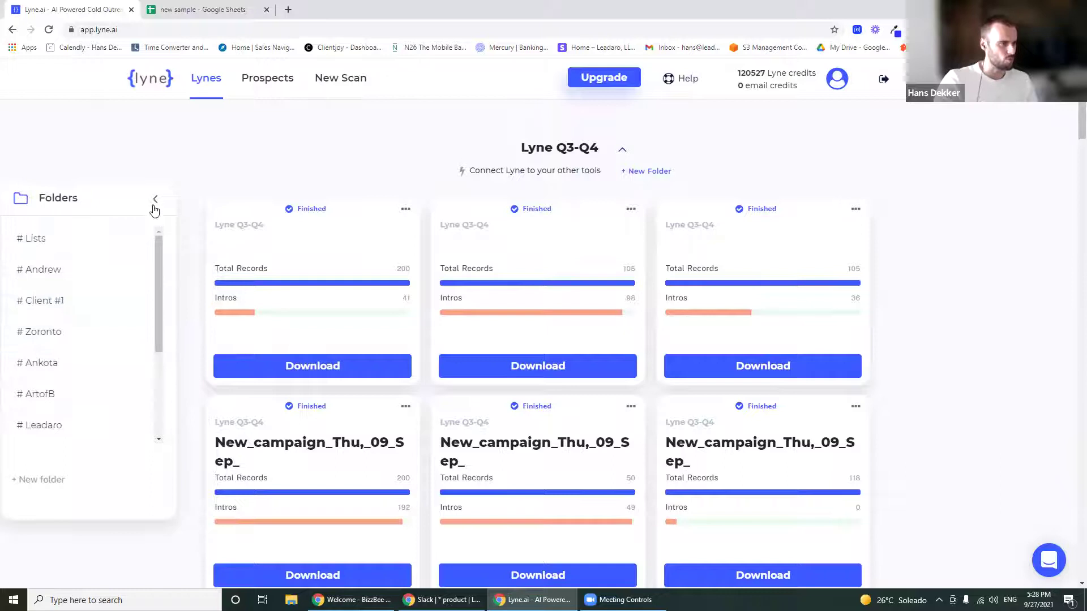
{"action": "left_click", "coordinate": [155, 201]}
{"action": "scroll", "coordinate": [439, 402], "scroll_direction": "down", "scroll_amount": 2}
{"action": "scroll", "coordinate": [417, 404], "scroll_direction": "up", "scroll_amount": 2}
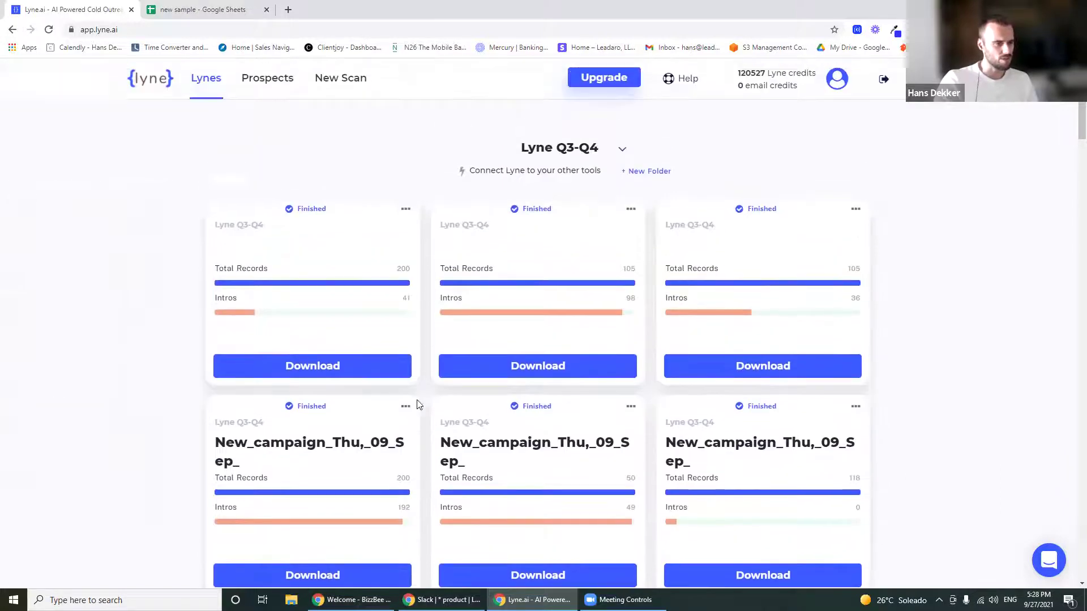
Switch to the new sample spreadsheet in Google Sheets and compare the lyne and backup_lyne texts in row 2
{"action": "left_click", "coordinate": [210, 10]}
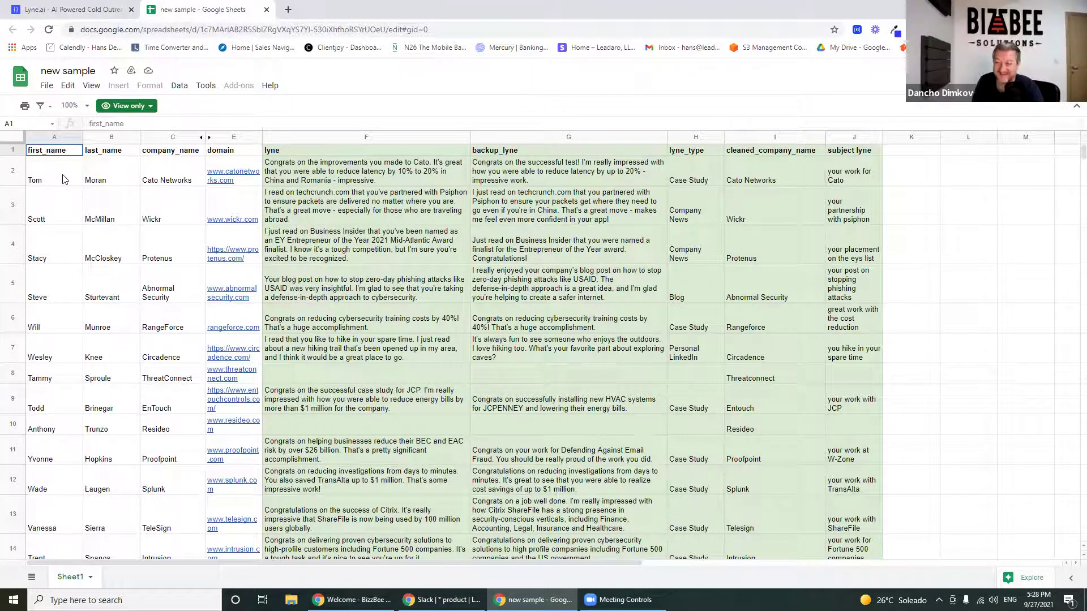
{"action": "left_click", "coordinate": [324, 181]}
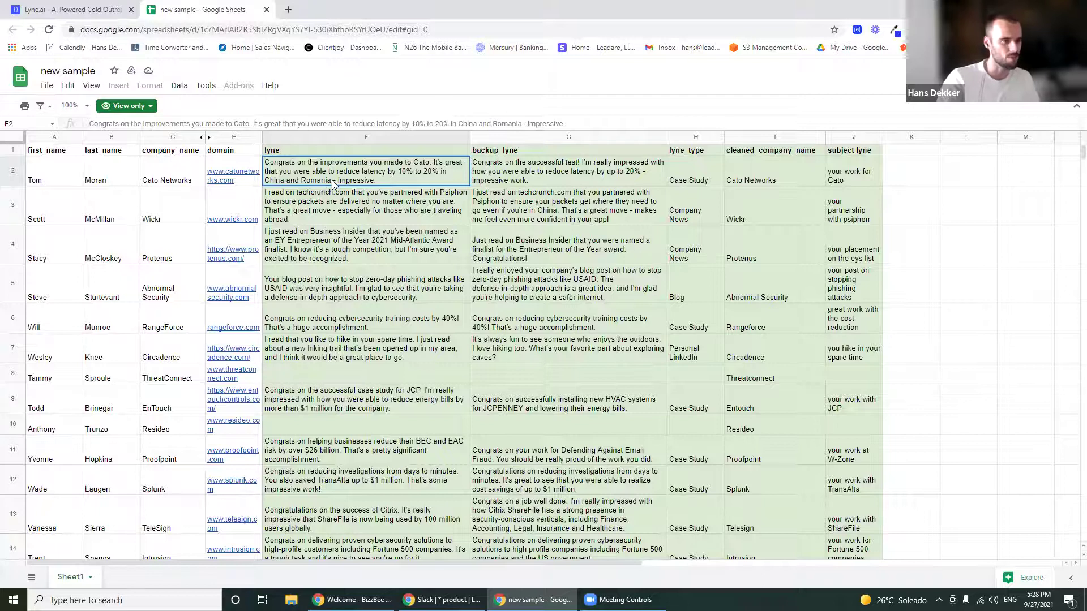
{"action": "left_click", "coordinate": [530, 172]}
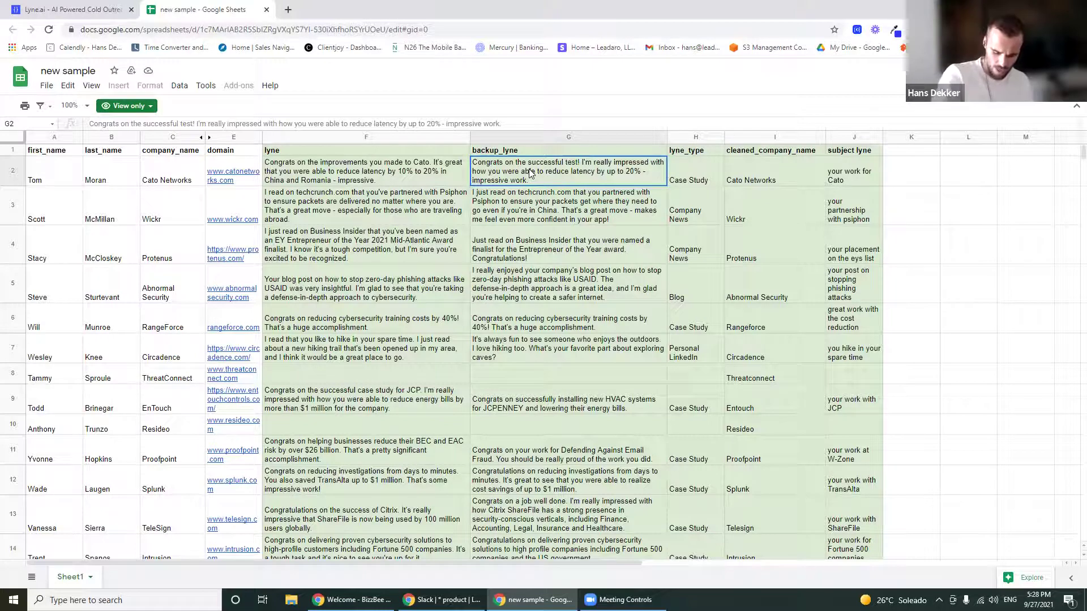
{"action": "key", "text": "Left"}
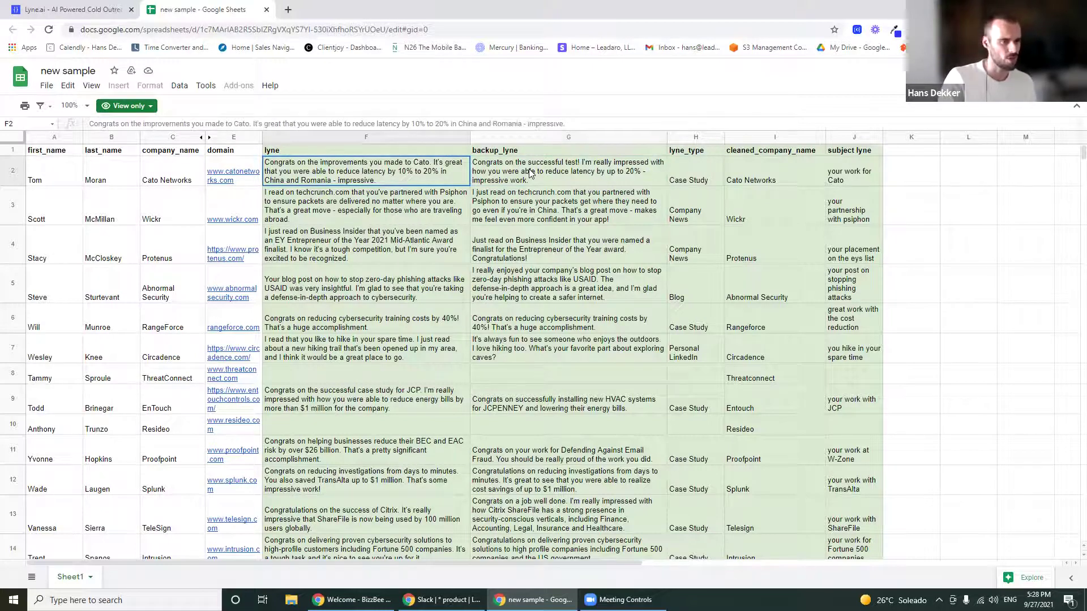
Read through the lyne column entries from row 2 down to row 14 and the rows below
{"action": "key", "text": "Right"}
{"action": "key", "text": "Left"}
{"action": "key", "text": "Down"}
{"action": "key", "text": "Down"}
{"action": "key", "text": "Down"}
{"action": "key", "text": "Down"}
{"action": "key", "text": "Down"}
{"action": "key", "text": "Down"}
{"action": "key", "text": "Down"}
{"action": "key", "text": "Down"}
{"action": "key", "text": "Down"}
{"action": "key", "text": "Down"}
{"action": "key", "text": "Down"}
{"action": "key", "text": "Down"}
{"action": "scroll", "coordinate": [351, 311], "scroll_direction": "down", "scroll_amount": 6}
{"action": "scroll", "coordinate": [344, 328], "scroll_direction": "down", "scroll_amount": 15}
{"action": "scroll", "coordinate": [337, 337], "scroll_direction": "up", "scroll_amount": 15}
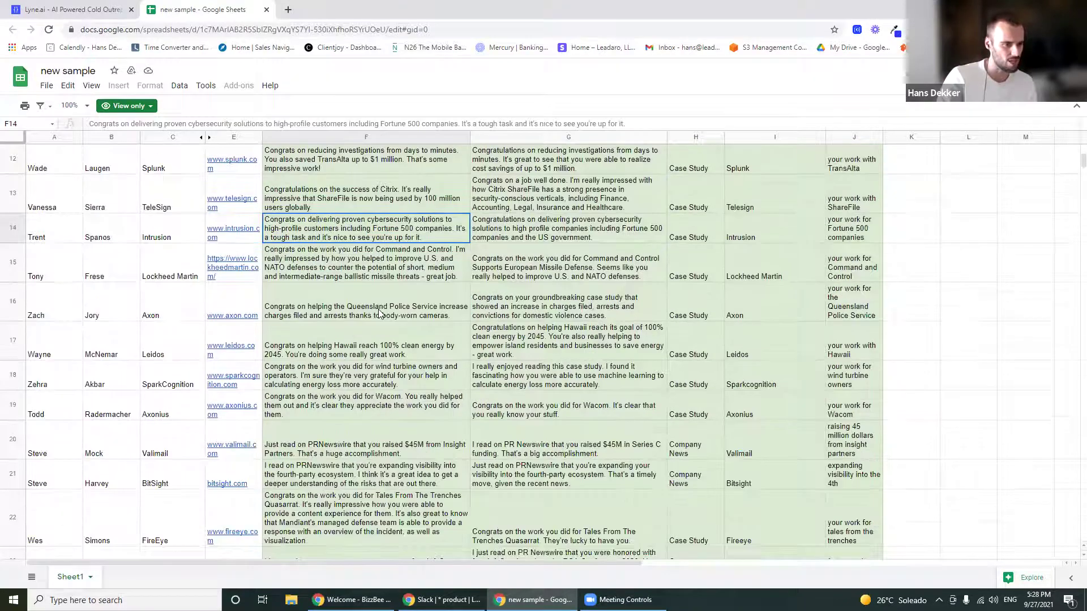
Compare the lyne and backup_lyne texts for Leidos in row 17
{"action": "left_click", "coordinate": [502, 348]}
{"action": "left_click", "coordinate": [417, 349]}
{"action": "left_click", "coordinate": [548, 337]}
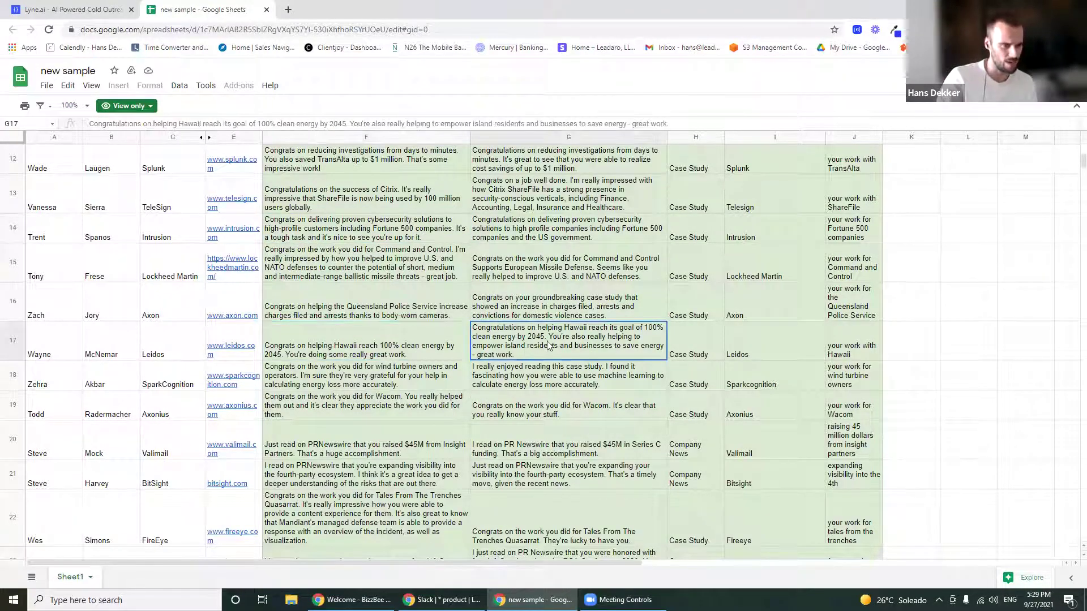
{"action": "left_click", "coordinate": [366, 342]}
{"action": "left_click", "coordinate": [491, 346]}
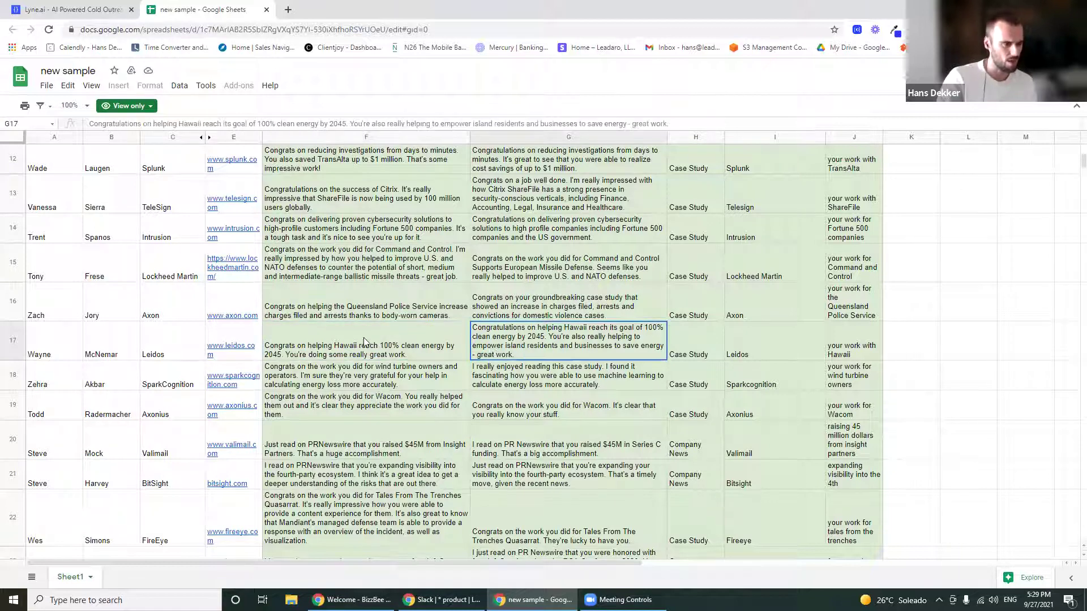
Select the entire lyne column, look through its intro lines down to row 41, and return to the sheet's first rows
{"action": "scroll", "coordinate": [362, 306], "scroll_direction": "up", "scroll_amount": 6}
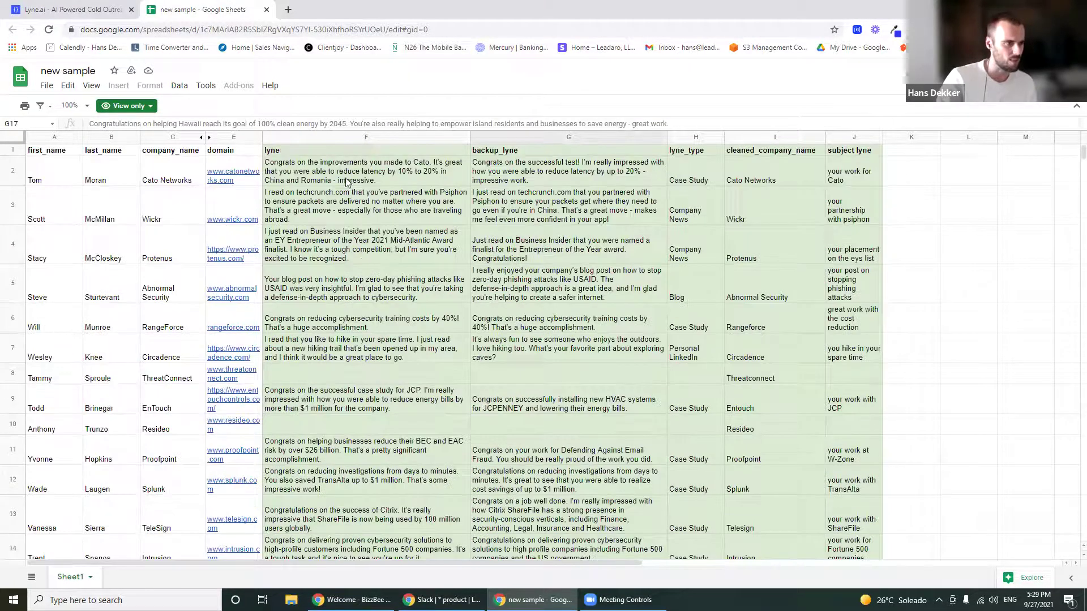
{"action": "left_click", "coordinate": [332, 137]}
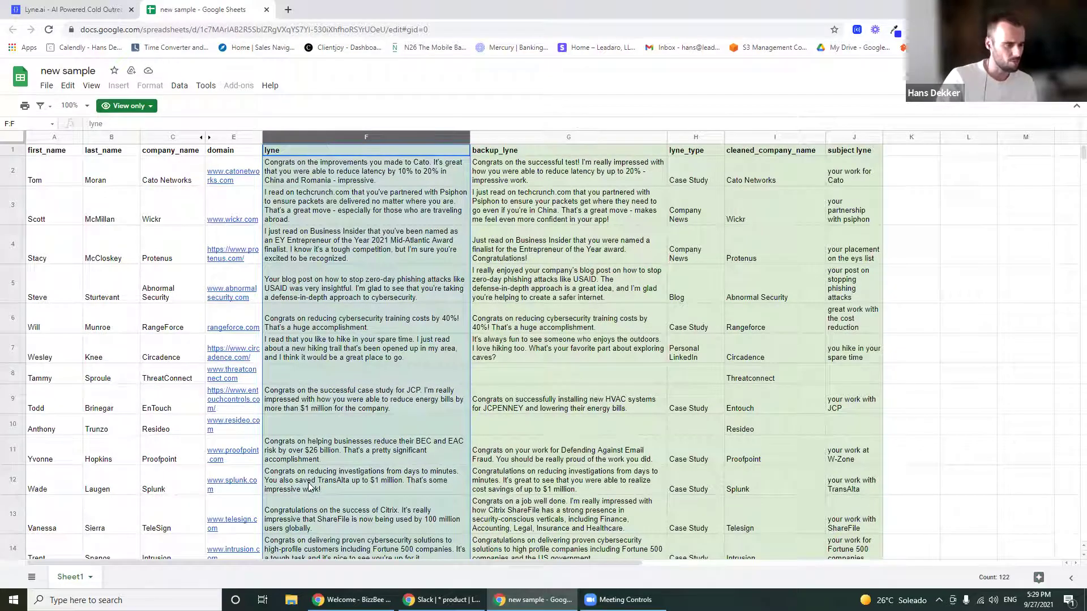
{"action": "scroll", "coordinate": [328, 423], "scroll_direction": "down", "scroll_amount": 12}
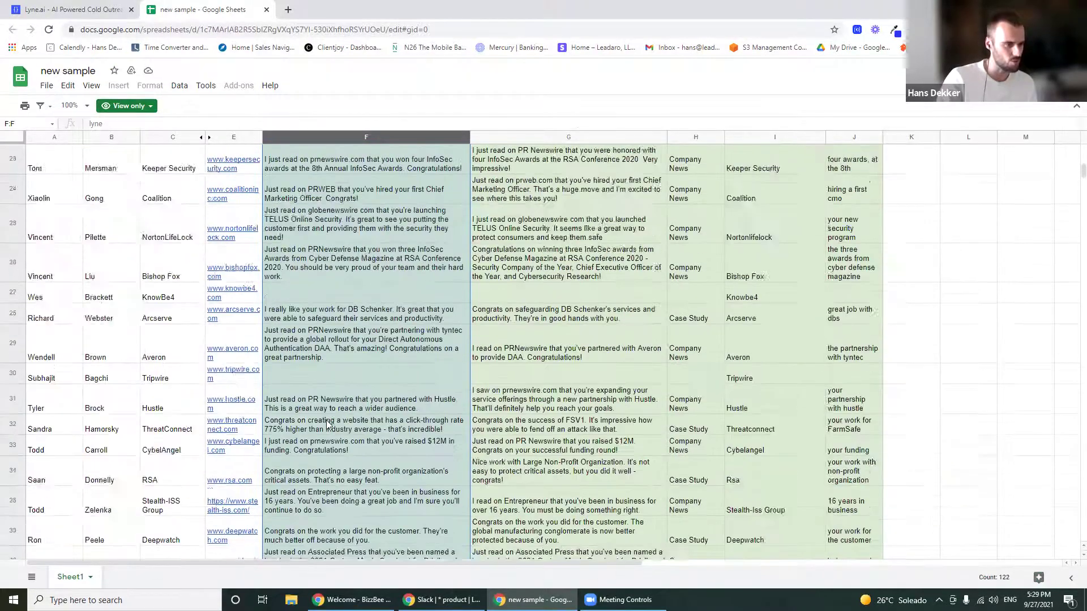
{"action": "scroll", "coordinate": [327, 423], "scroll_direction": "down", "scroll_amount": 3}
{"action": "left_click", "coordinate": [327, 423]}
{"action": "scroll", "coordinate": [326, 425], "scroll_direction": "up", "scroll_amount": 10}
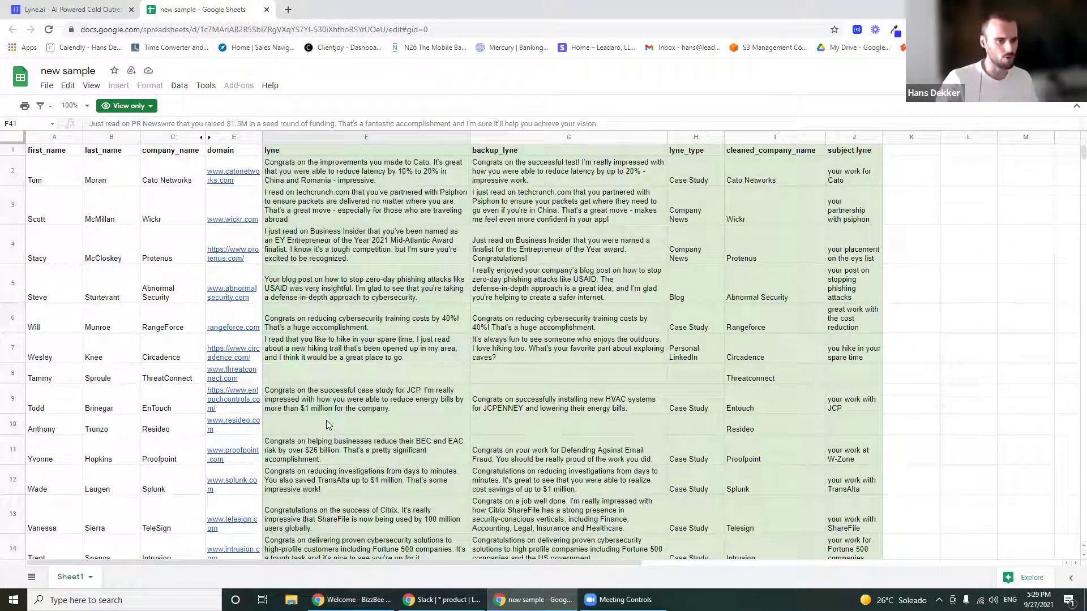
Examine the subject lyne column and compare row 2's subject with its lyne_type and lyne text
{"action": "left_click", "coordinate": [846, 138]}
{"action": "left_click", "coordinate": [849, 171]}
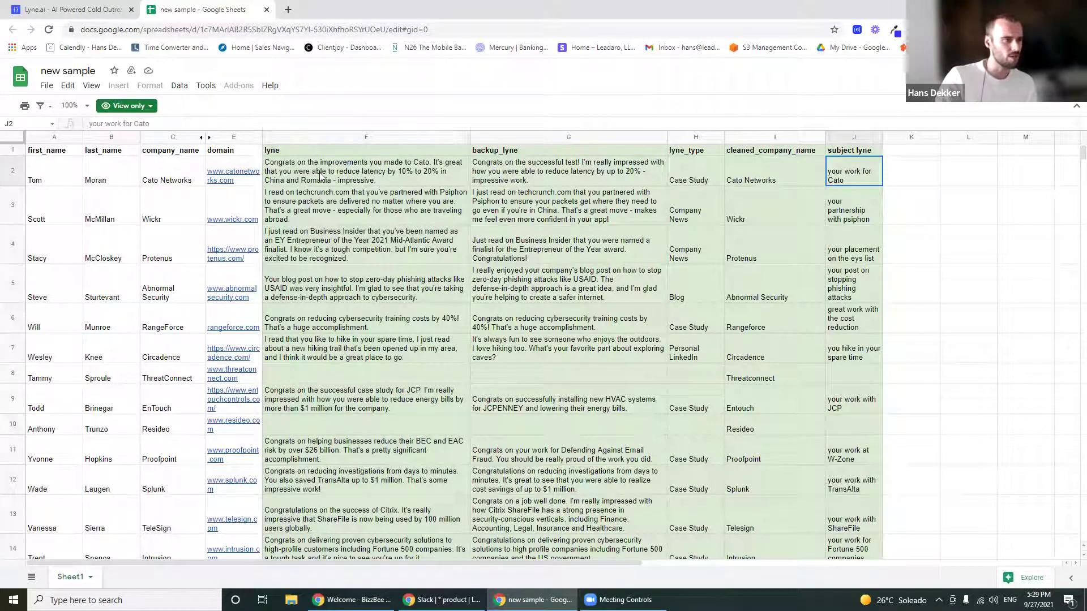
{"action": "left_click", "coordinate": [703, 171]}
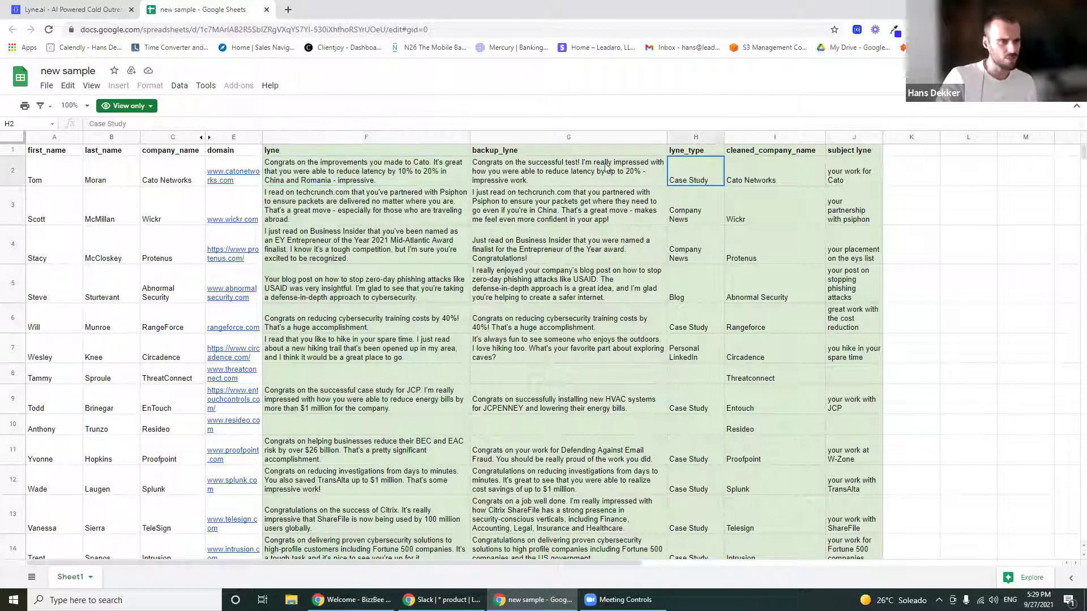
{"action": "left_click", "coordinate": [464, 160]}
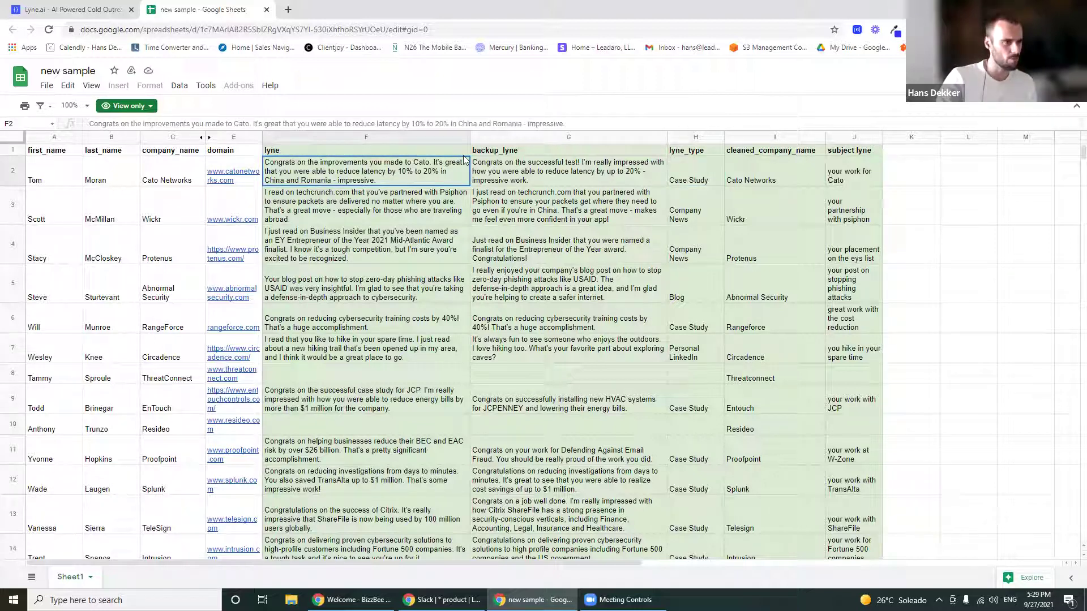
{"action": "left_click", "coordinate": [849, 179]}
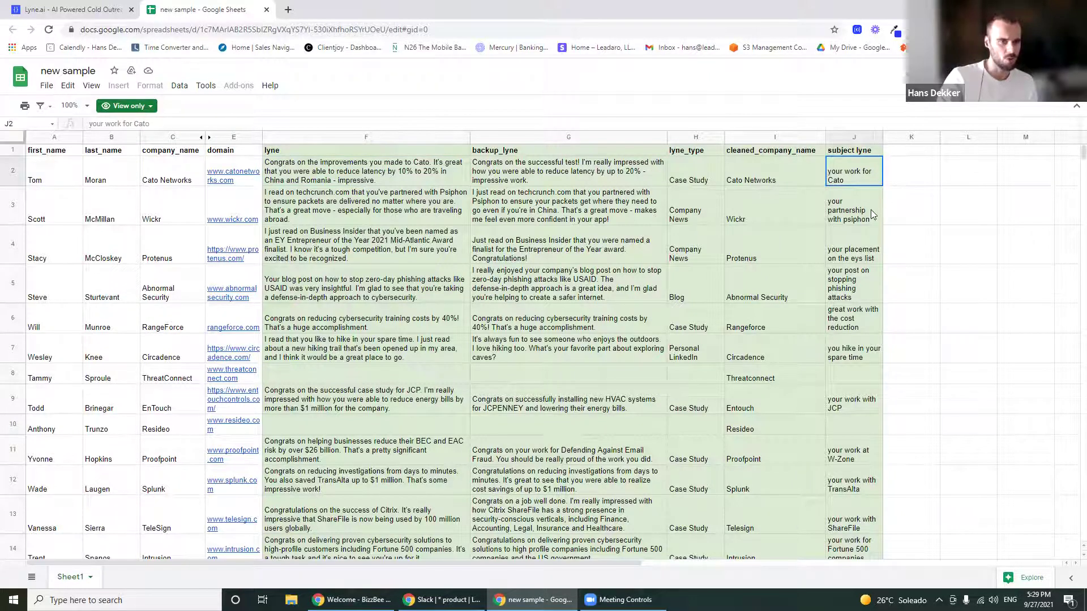
Read the subject lyne entries in rows 3 to 6, finishing on the empty cell K3
{"action": "left_click", "coordinate": [841, 199]}
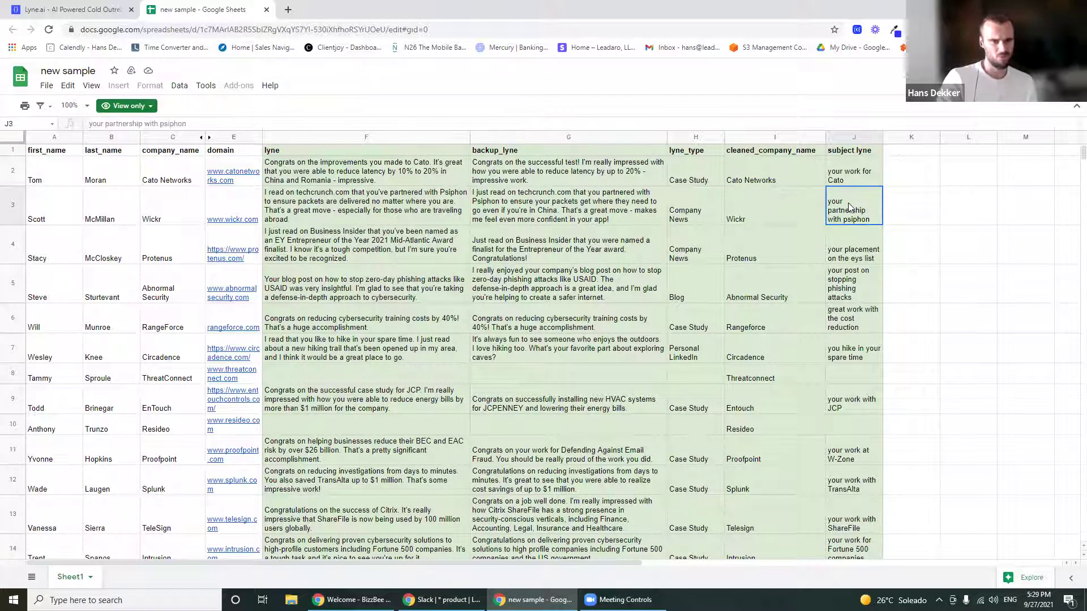
{"action": "left_click", "coordinate": [858, 236]}
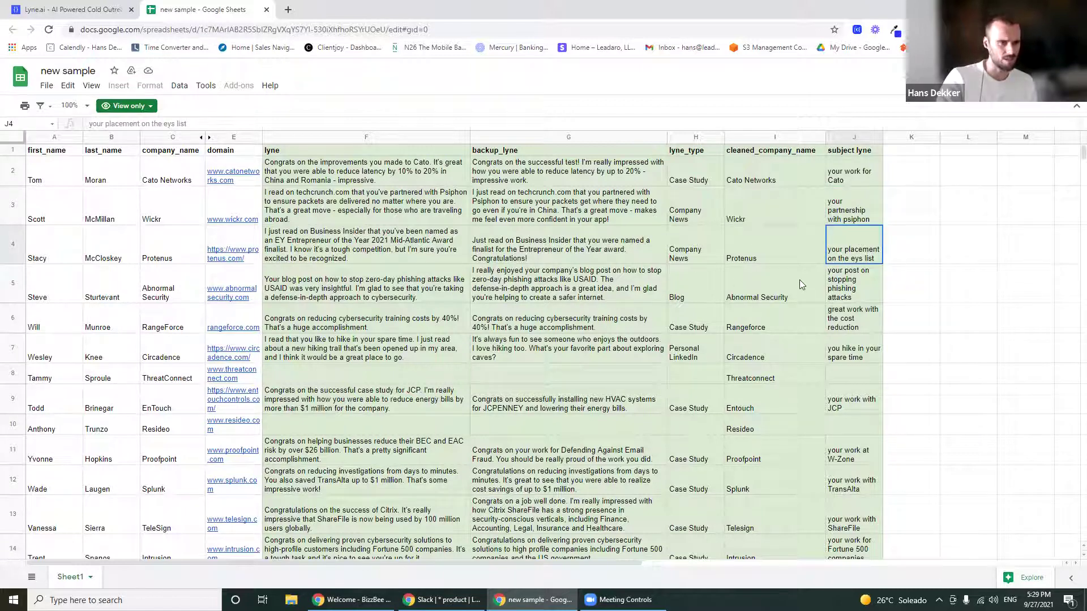
{"action": "left_click", "coordinate": [865, 291]}
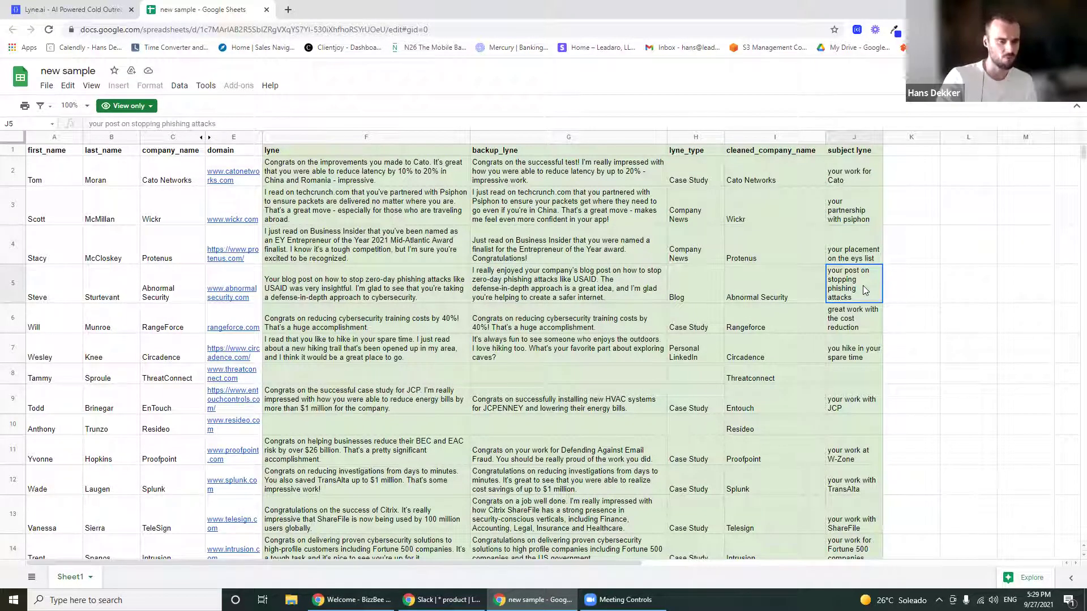
{"action": "scroll", "coordinate": [857, 361], "scroll_direction": "down", "scroll_amount": 2}
{"action": "scroll", "coordinate": [857, 361], "scroll_direction": "up", "scroll_amount": 3}
{"action": "left_click", "coordinate": [853, 327]}
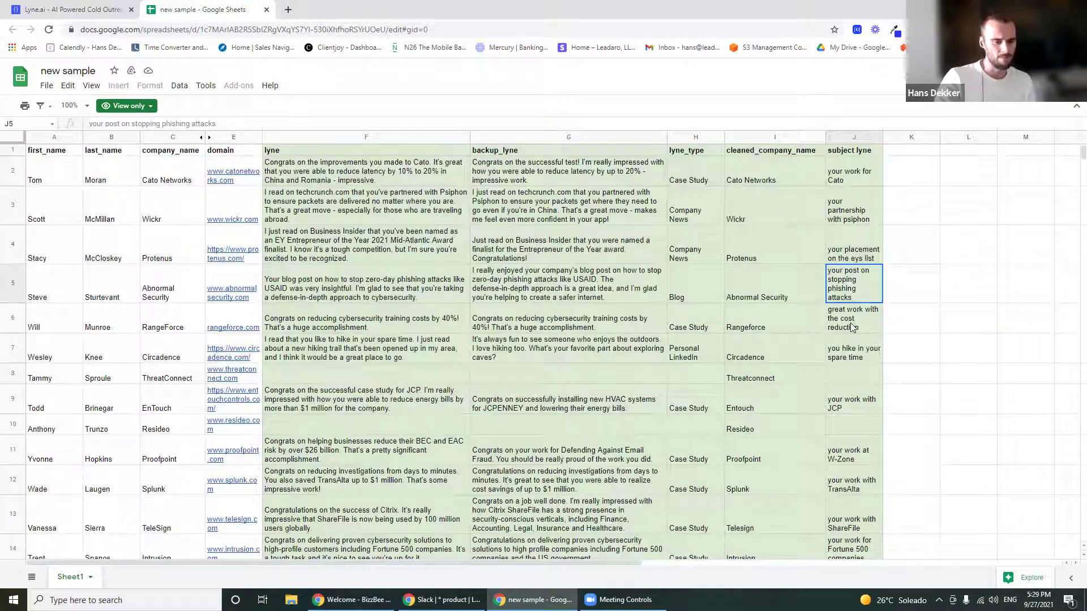
{"action": "left_click", "coordinate": [849, 141]}
{"action": "left_click", "coordinate": [908, 202]}
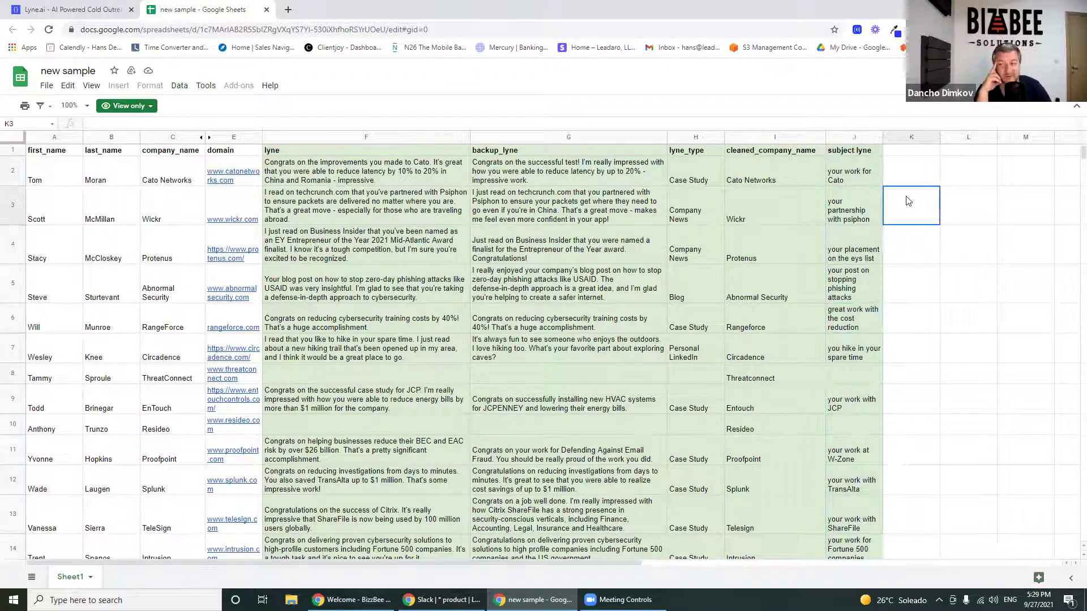
Revisit the lyne column as a whole and its intro lines in rows 2 and 3, ending on cell F2
{"action": "left_click", "coordinate": [415, 171]}
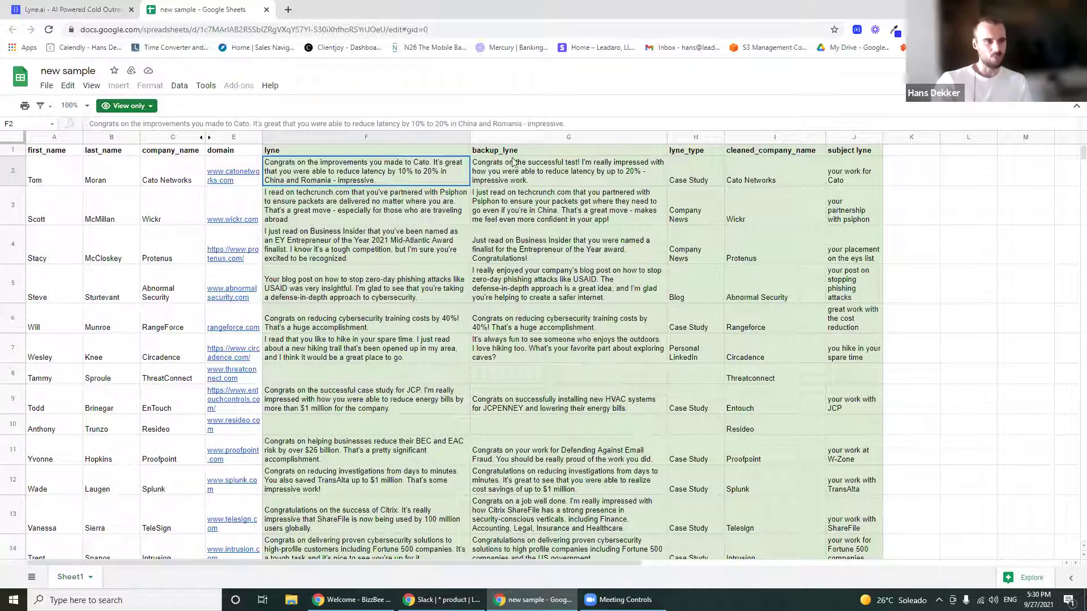
{"action": "left_click", "coordinate": [453, 199]}
{"action": "left_click", "coordinate": [427, 182]}
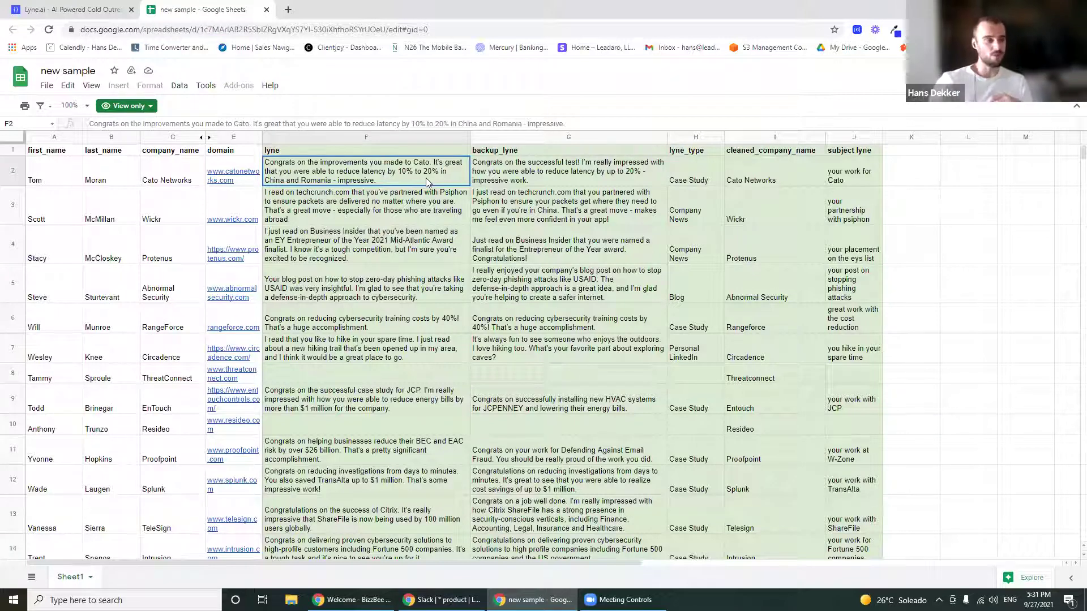
{"action": "left_click", "coordinate": [372, 138]}
{"action": "left_click", "coordinate": [368, 217]}
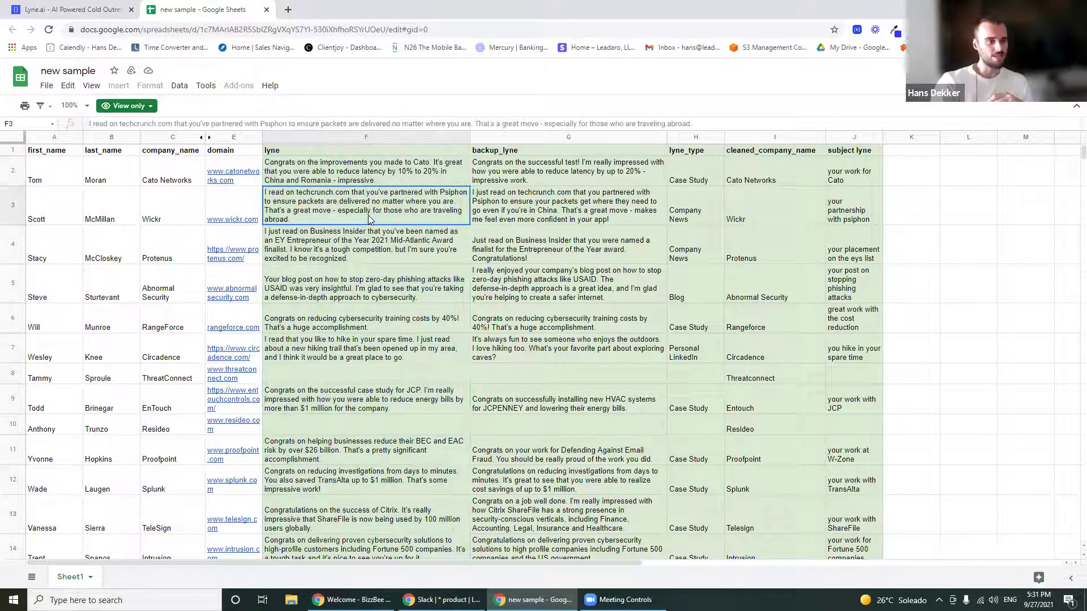
{"action": "left_click", "coordinate": [352, 139]}
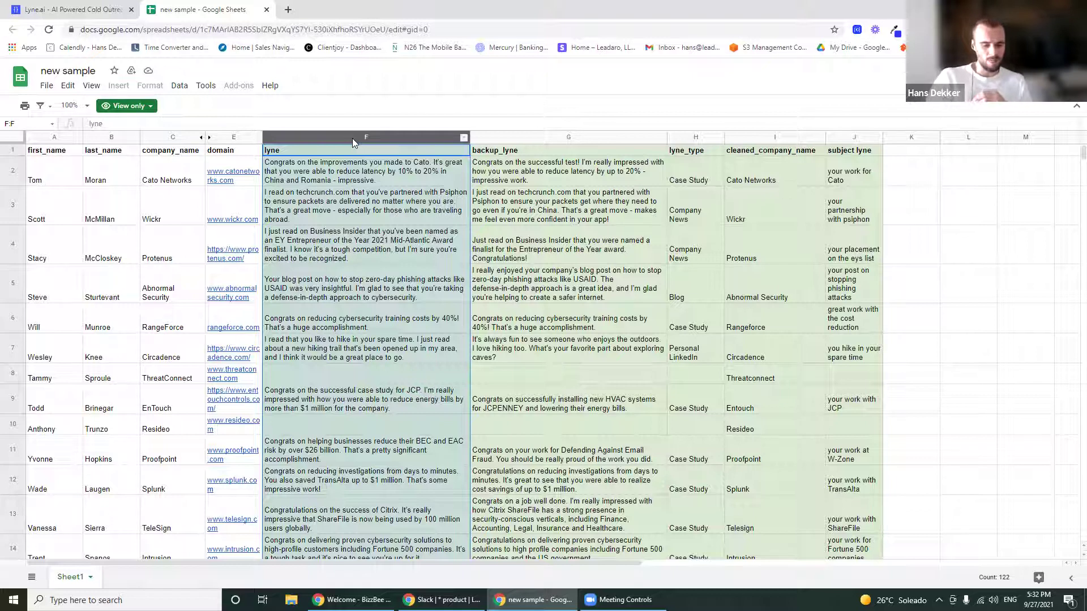
{"action": "left_click", "coordinate": [362, 174]}
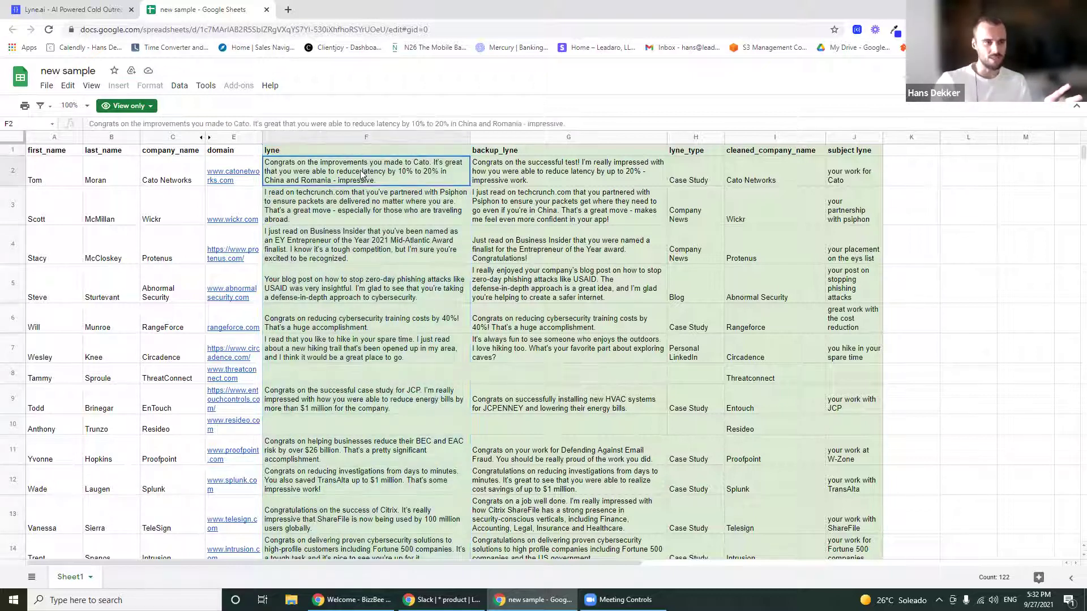